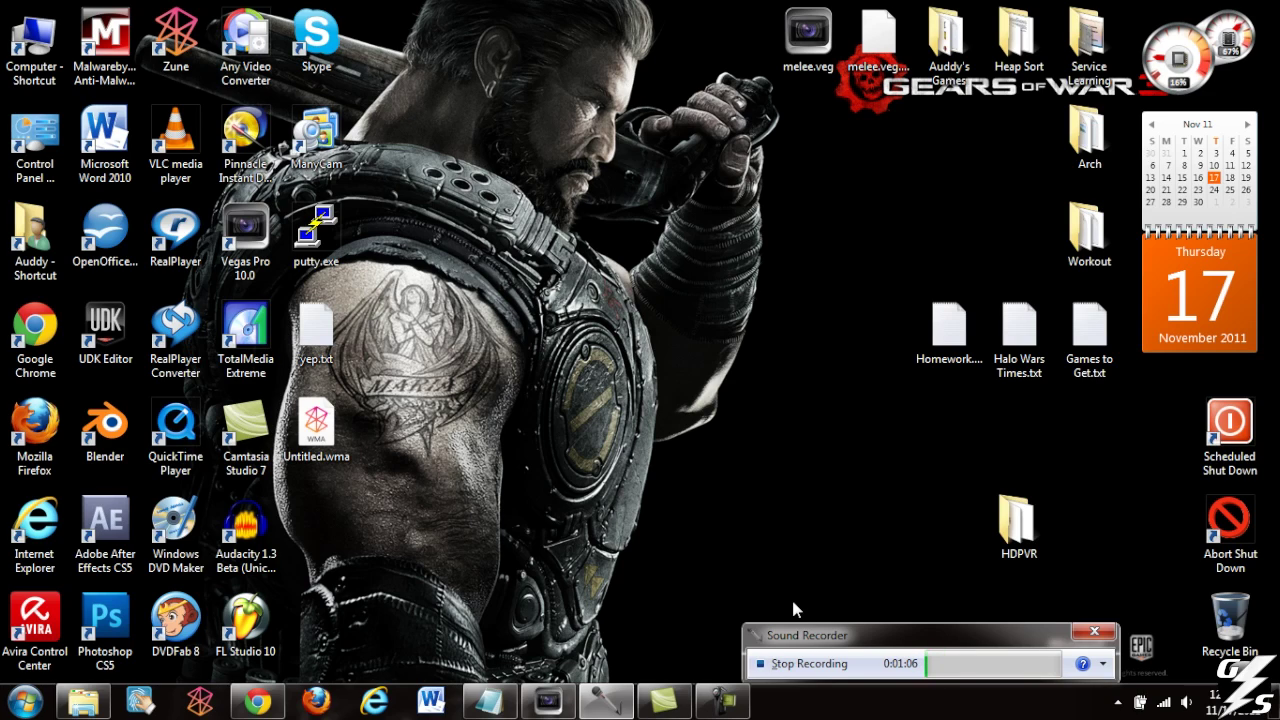
- Drop the gameplay clip onto the timeline and preview it from about 00:00:54
left_click(548, 700)
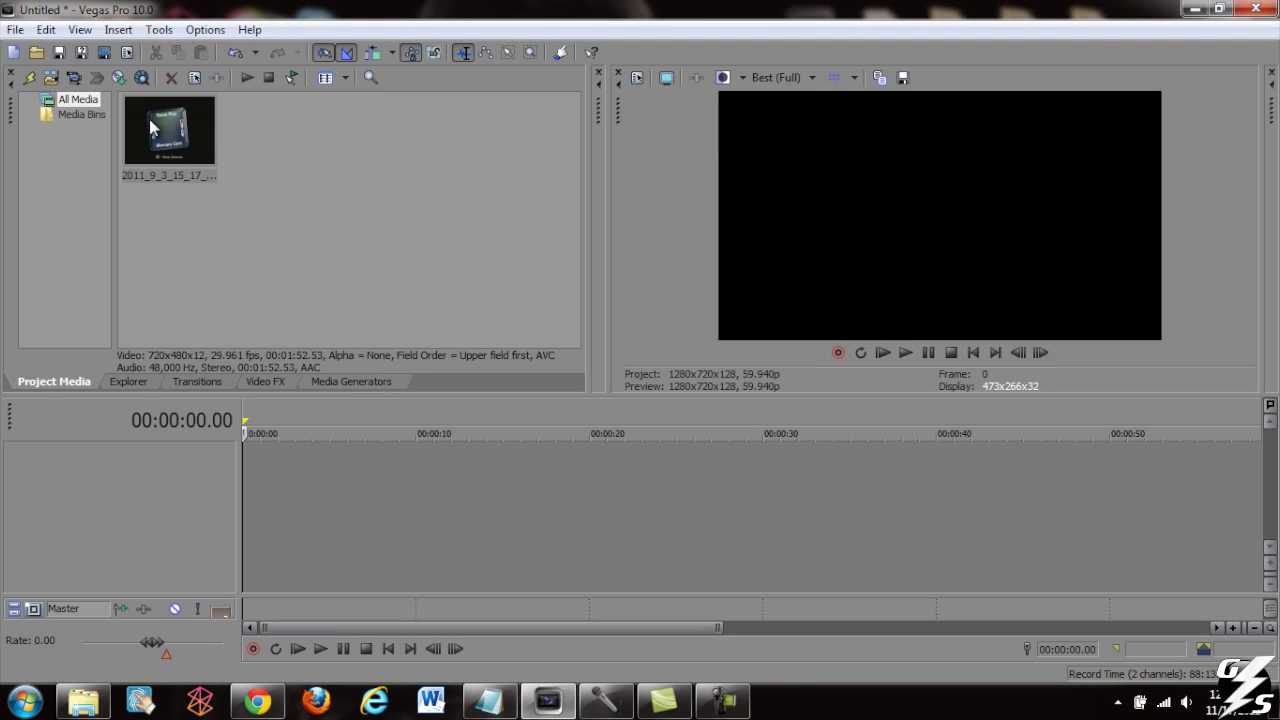
left_click_drag(149, 119, 255, 490)
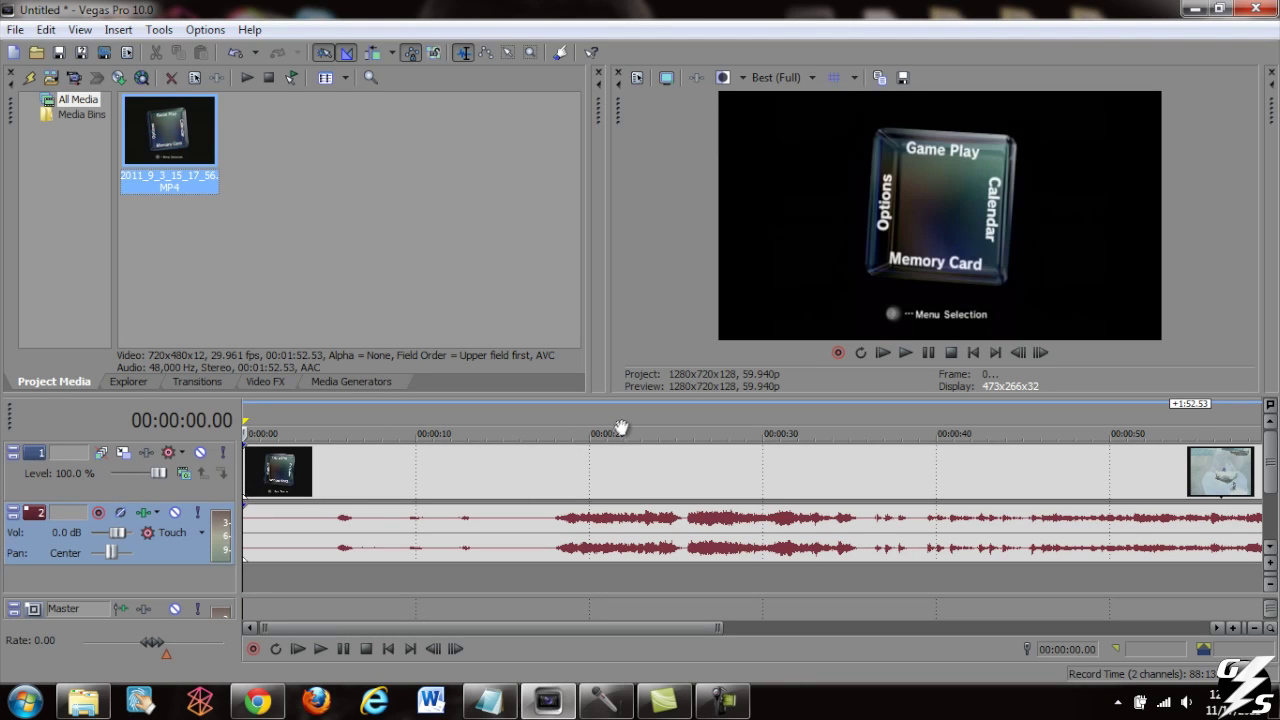
left_click(746, 431)
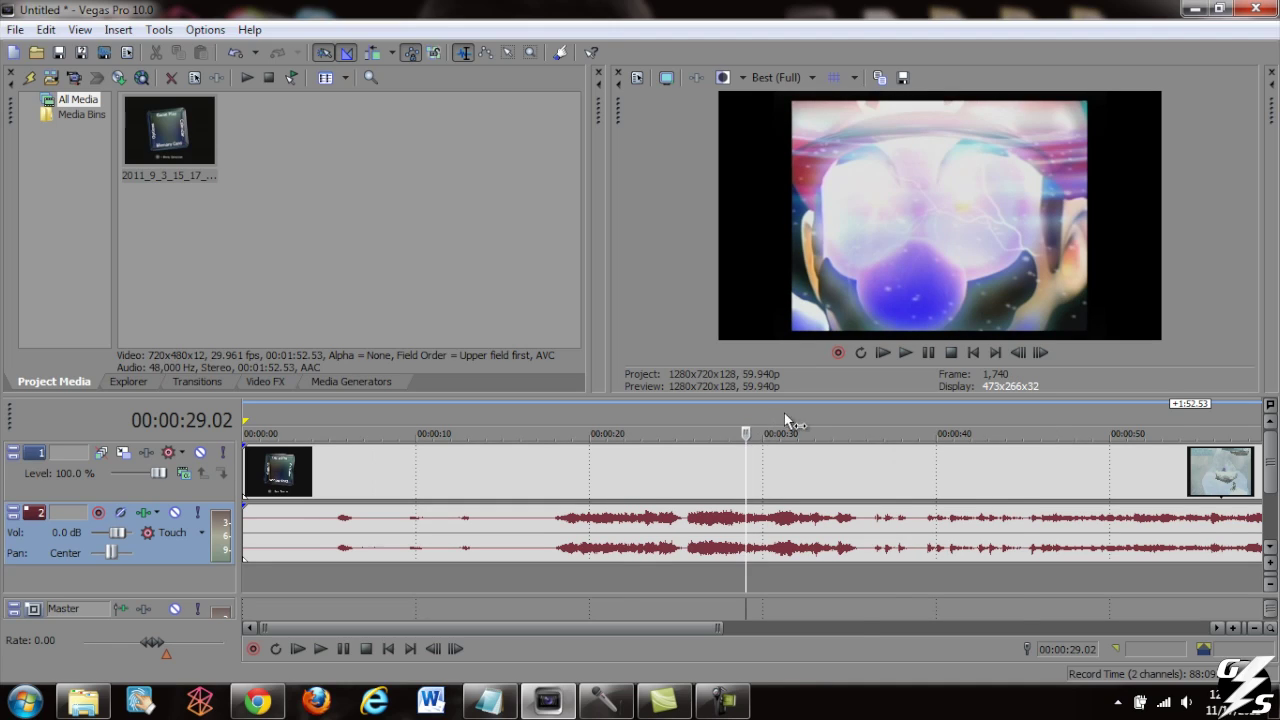
scroll(784, 413, "down", 2)
left_click(955, 431)
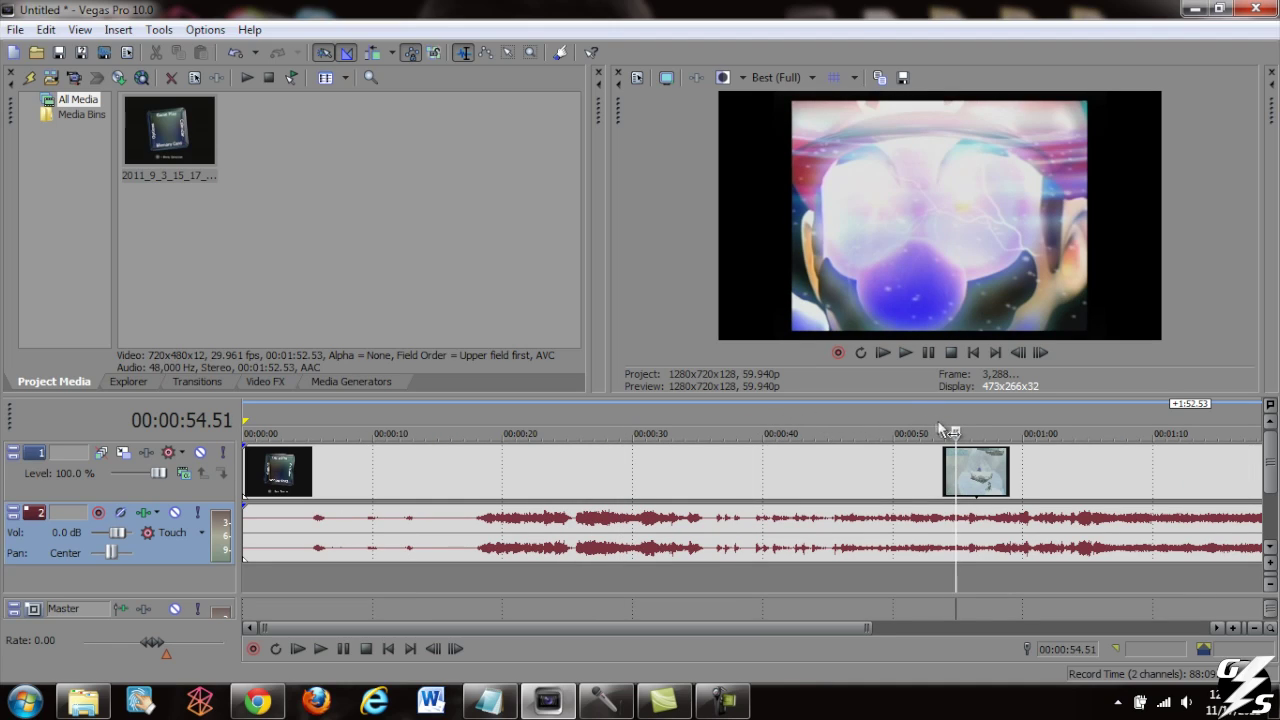
key("space")
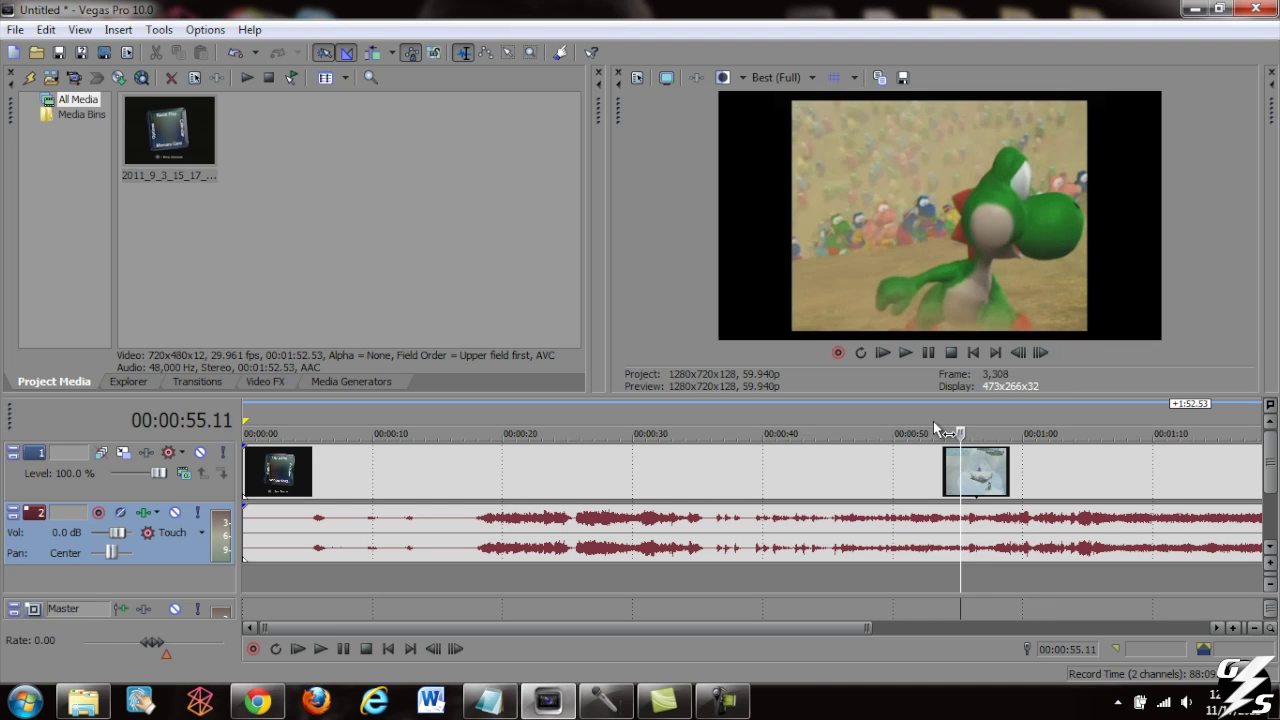
scroll(933, 421, "up", 2)
scroll(933, 428, "up", 5)
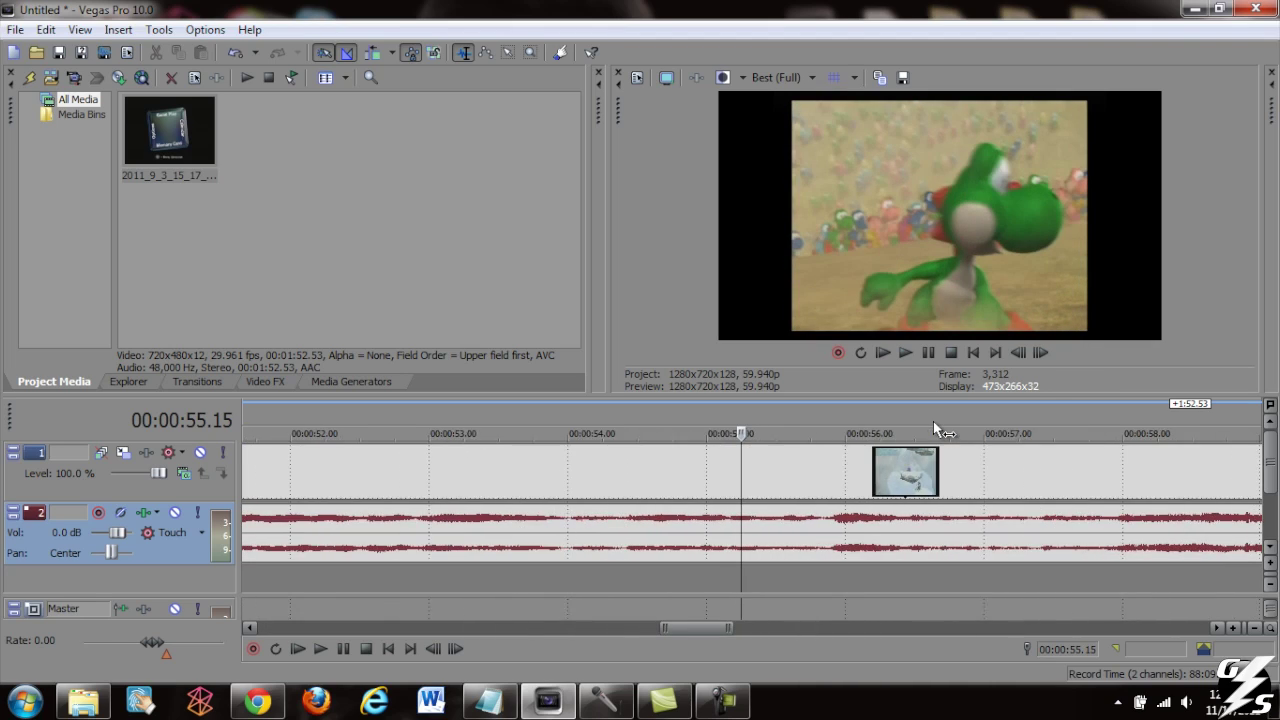
scroll(934, 428, "up", 1)
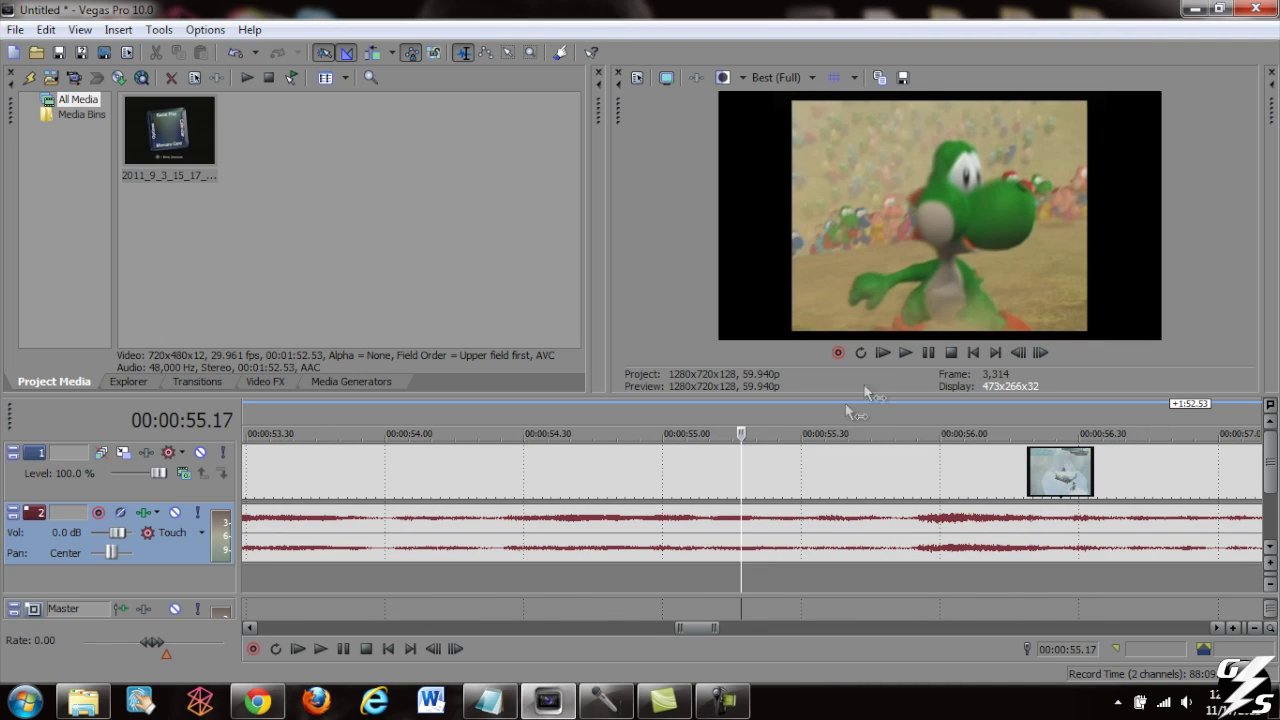
- Give the video event reduce interlace flicker, field order None and 1.0000 square pixel aspect
right_click(769, 470)
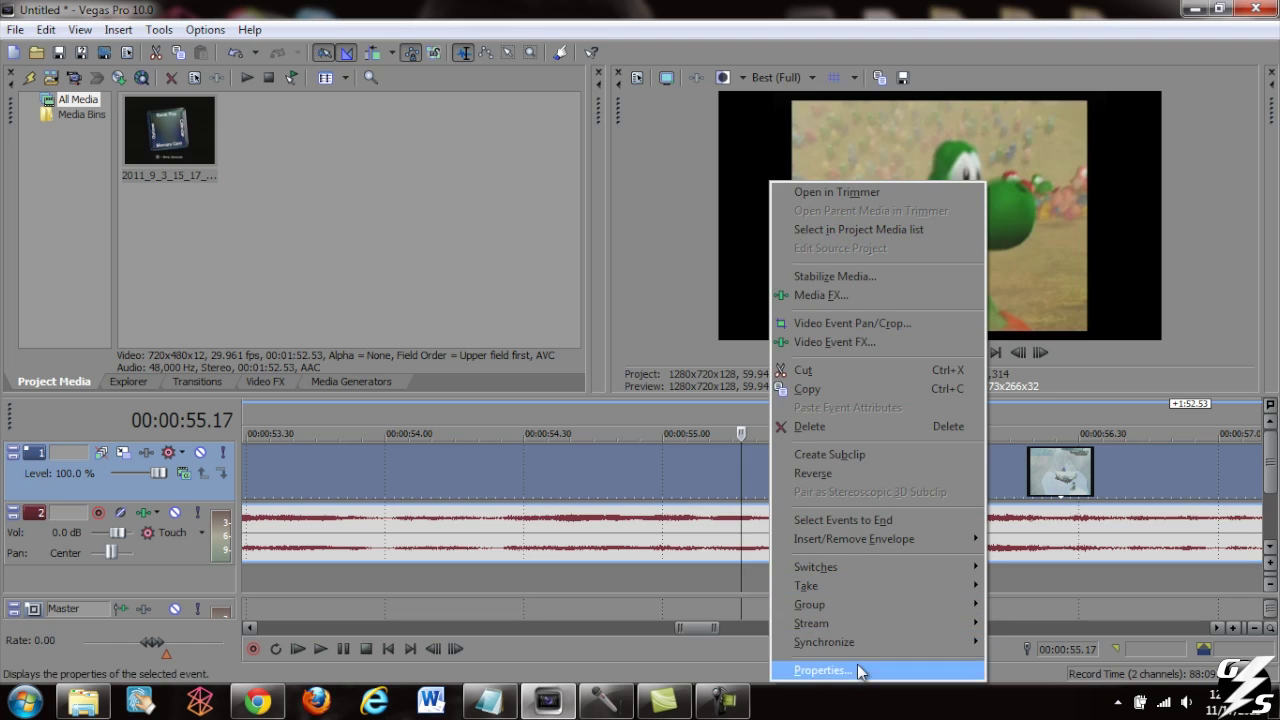
left_click(822, 670)
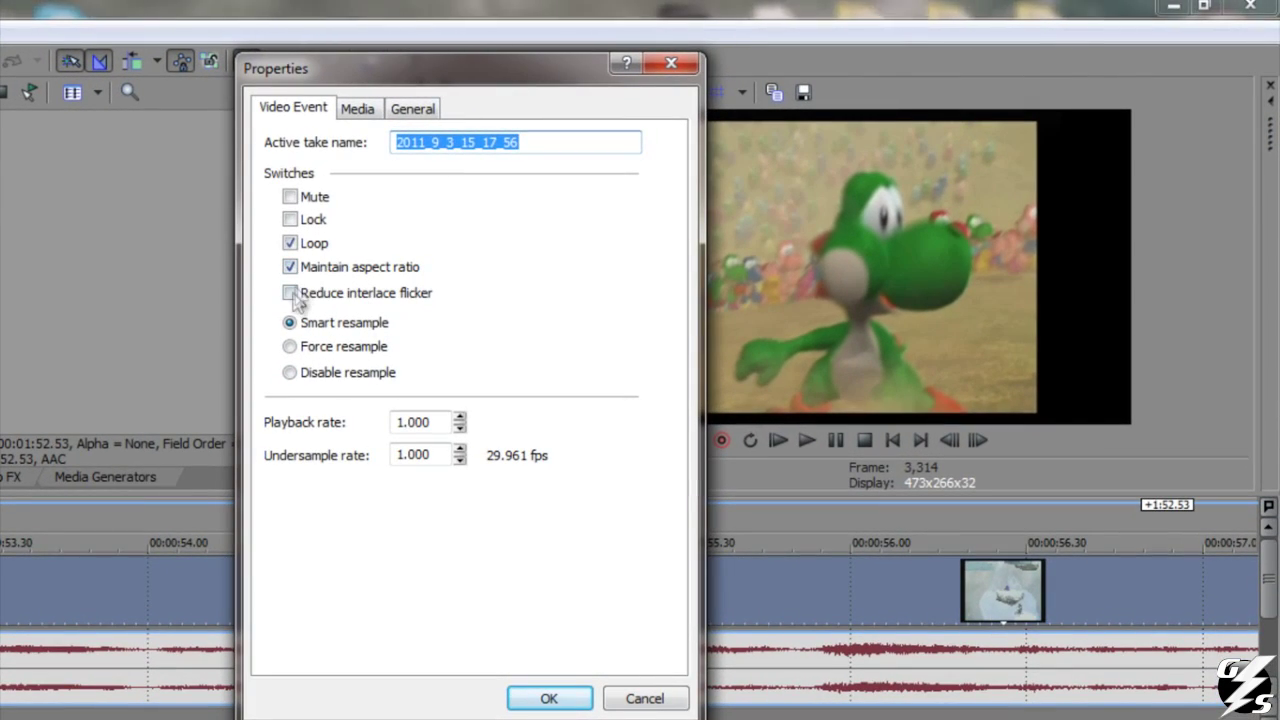
left_click(290, 293)
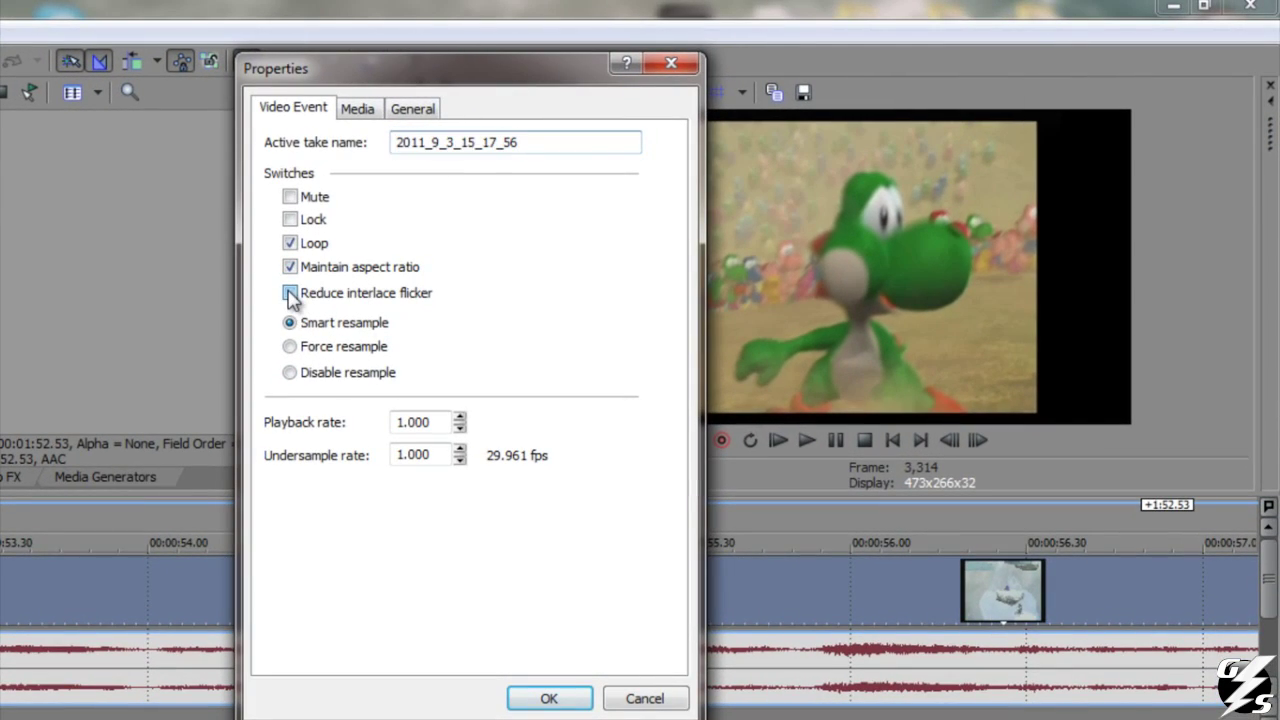
left_click(357, 108)
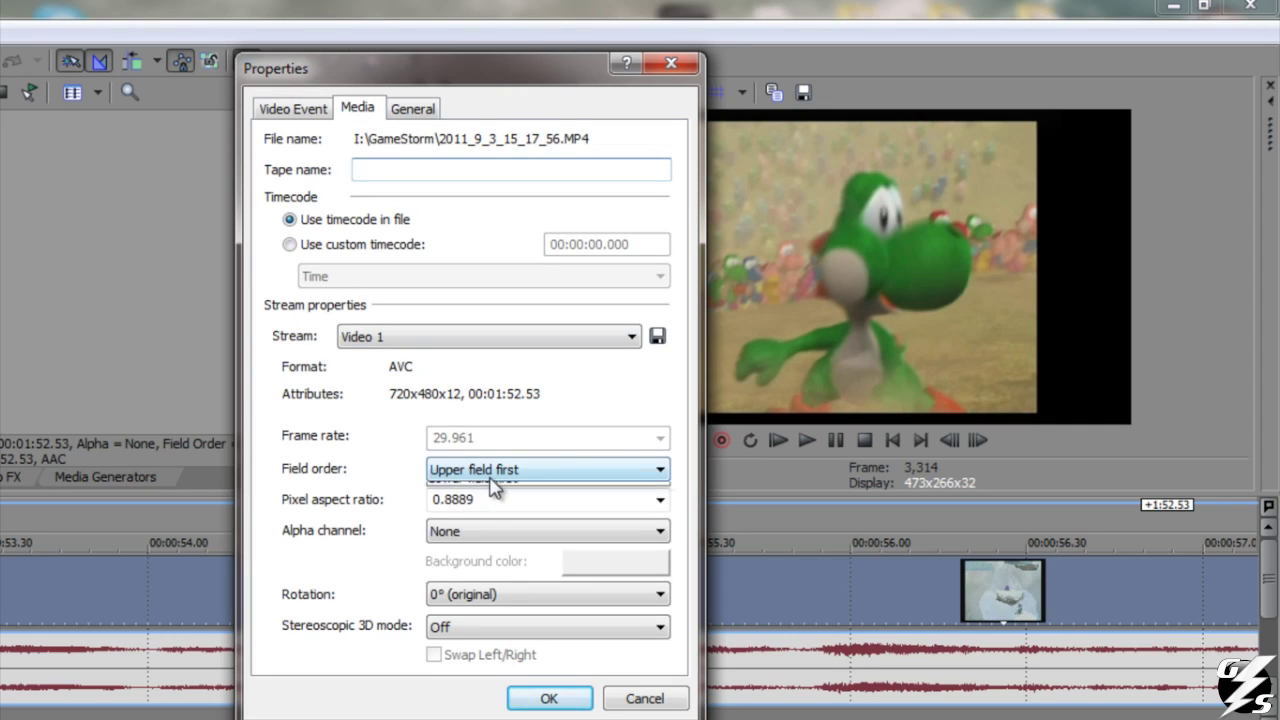
left_click(488, 474)
left_click(489, 488)
left_click(659, 499)
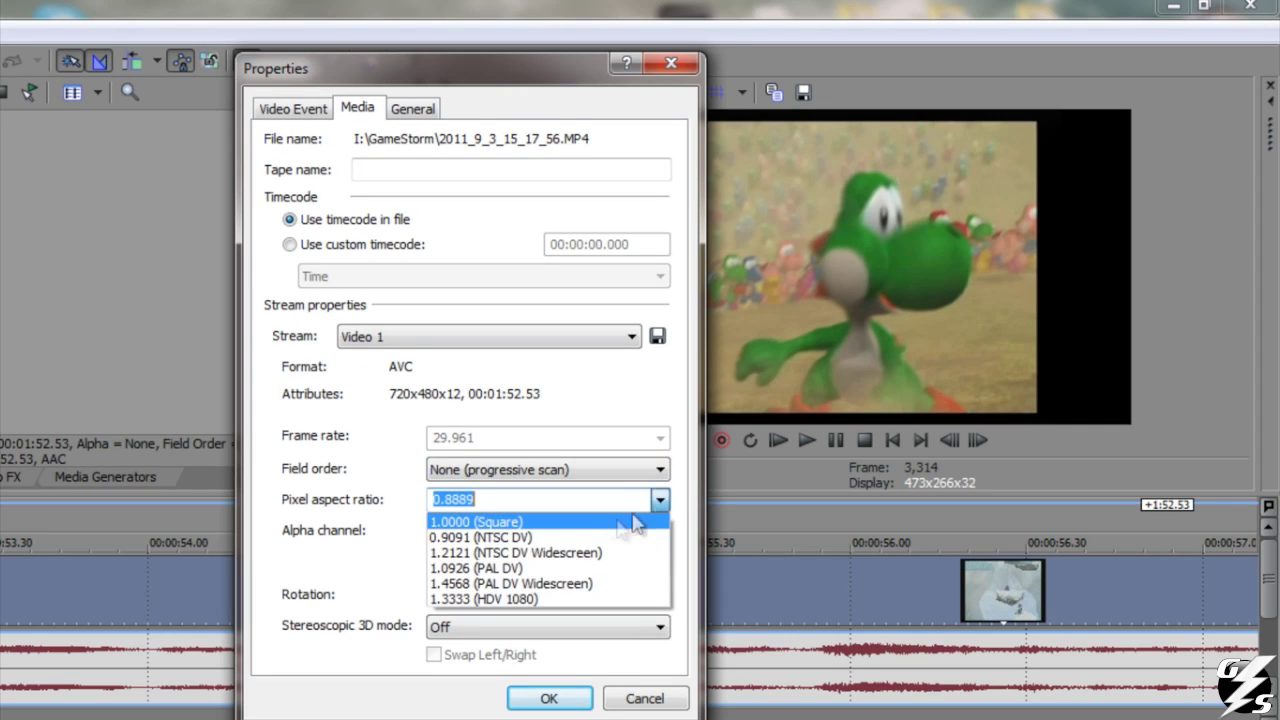
left_click(594, 528)
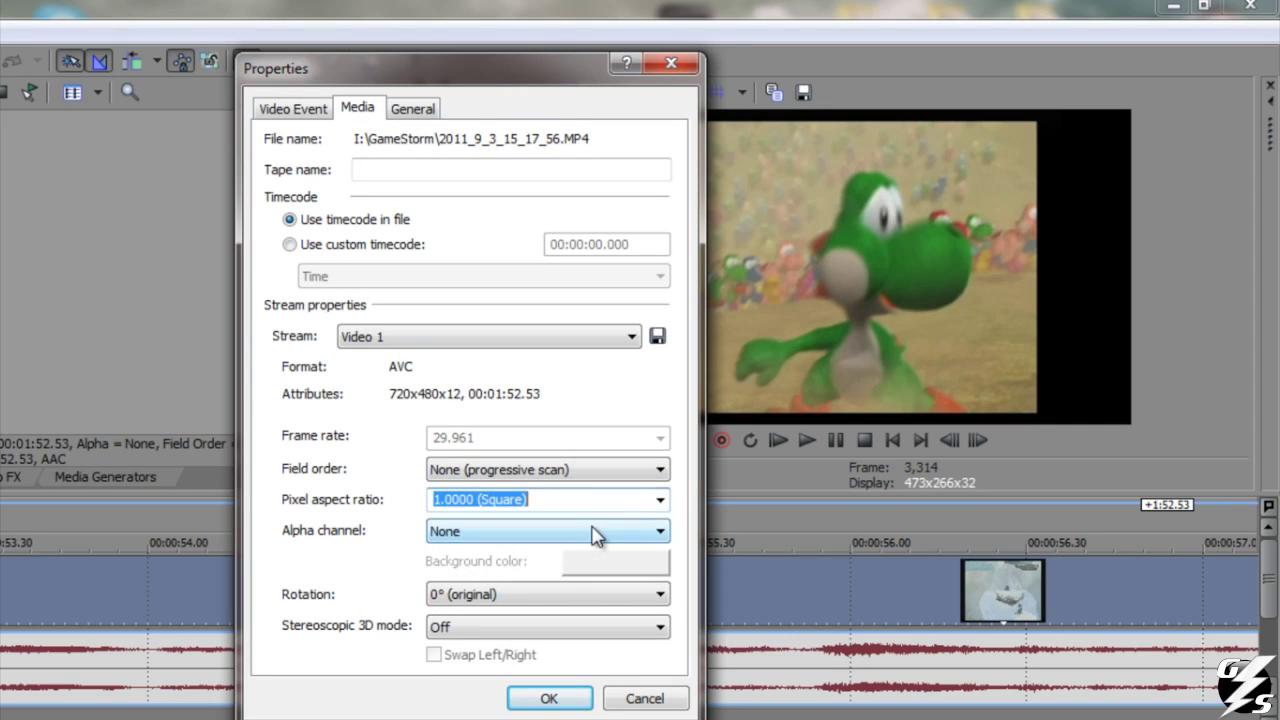
left_click(548, 698)
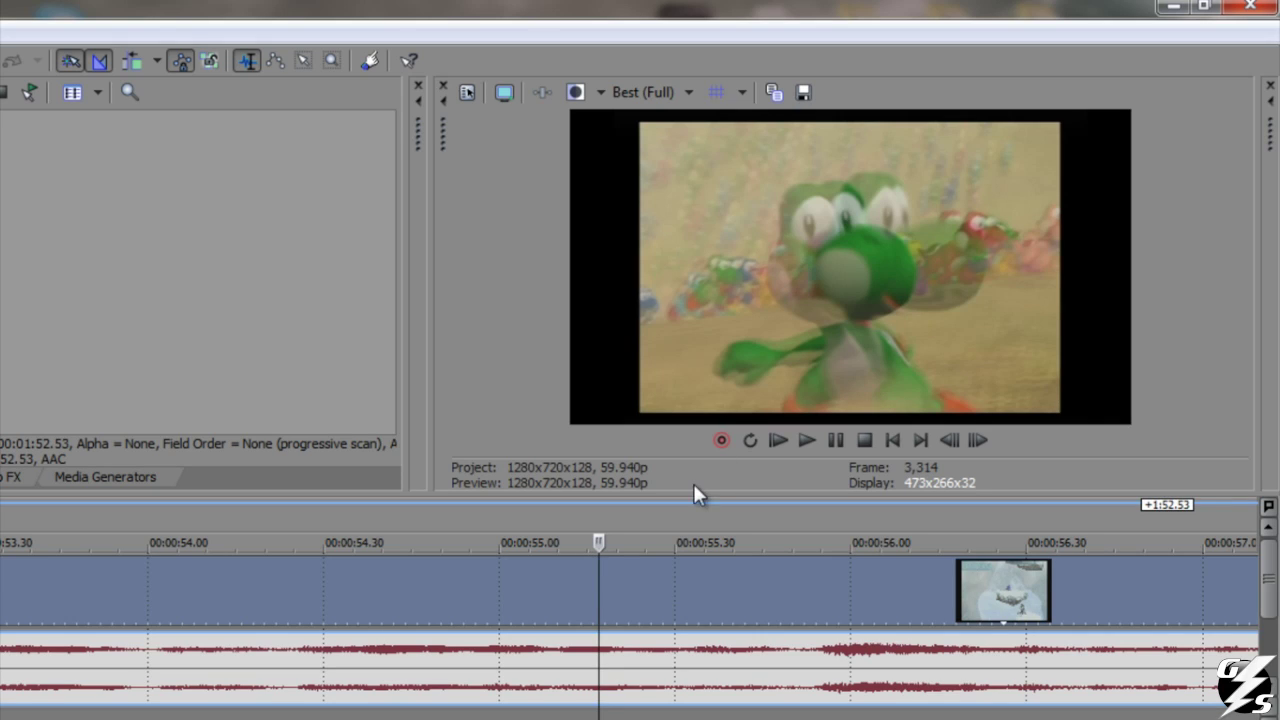
- Disable resampling on the video event and play back the deinterlaced result
right_click(640, 591)
left_click(700, 719)
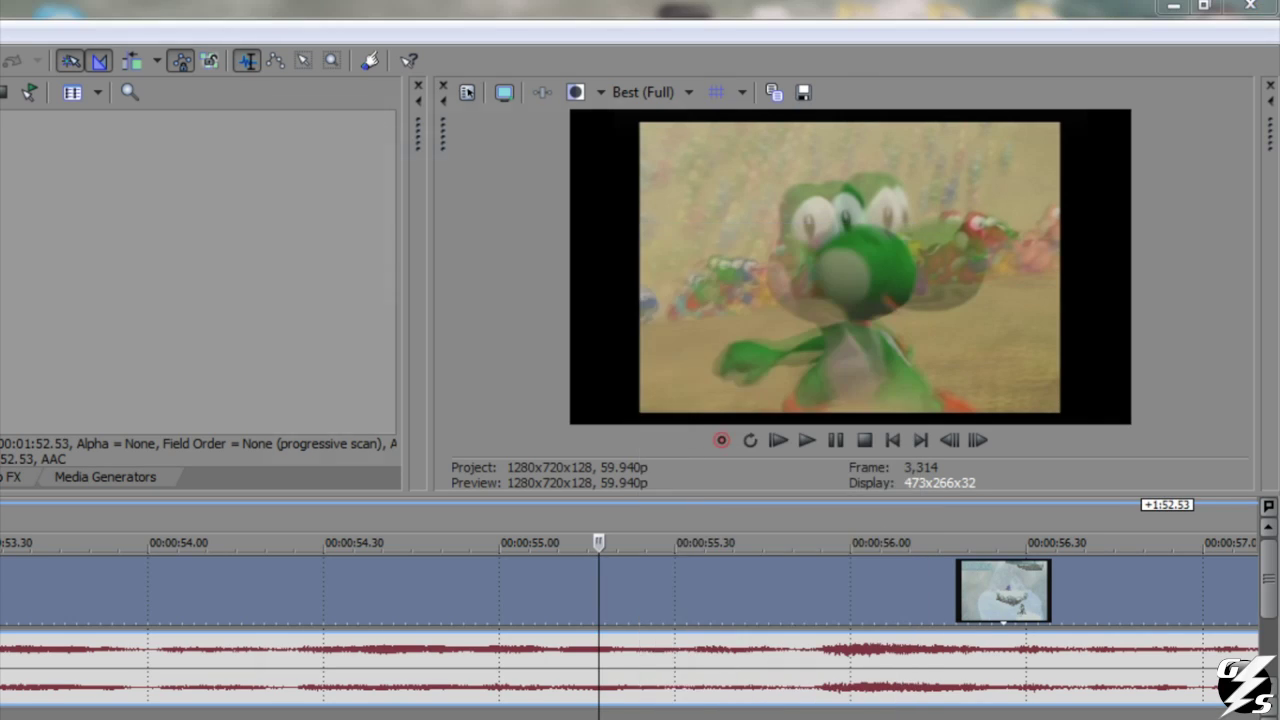
left_click(289, 373)
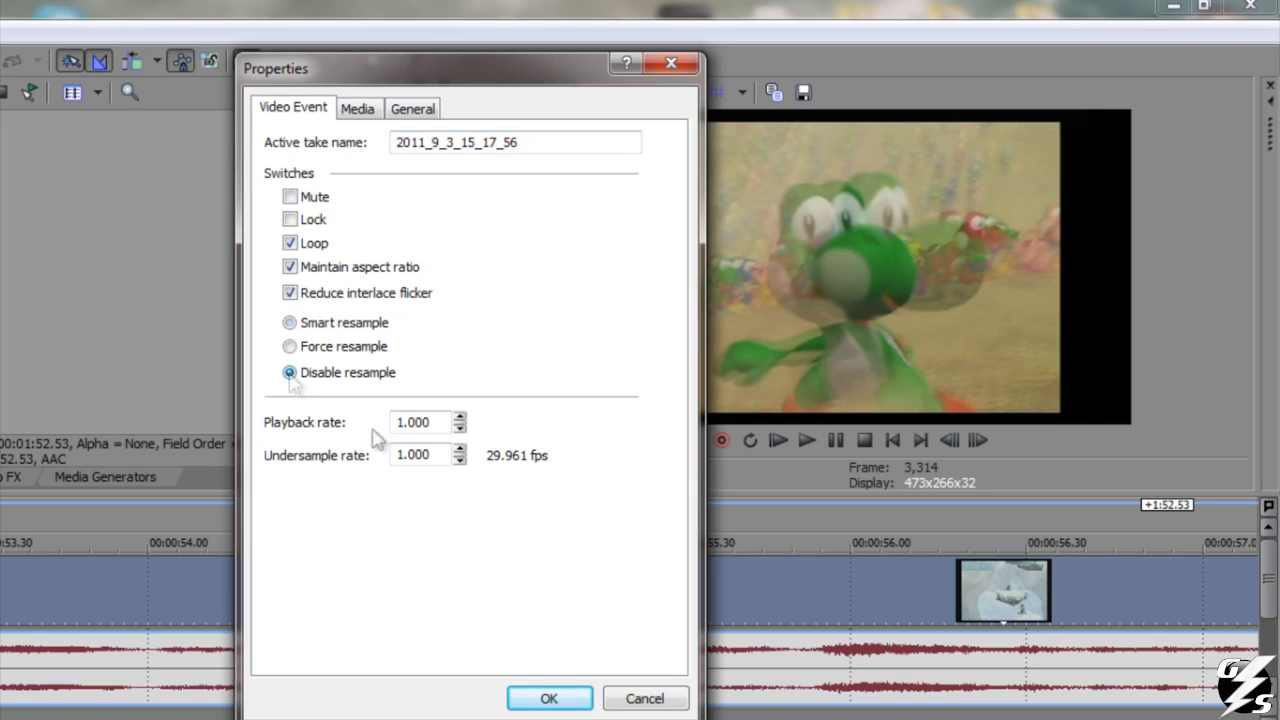
left_click(545, 700)
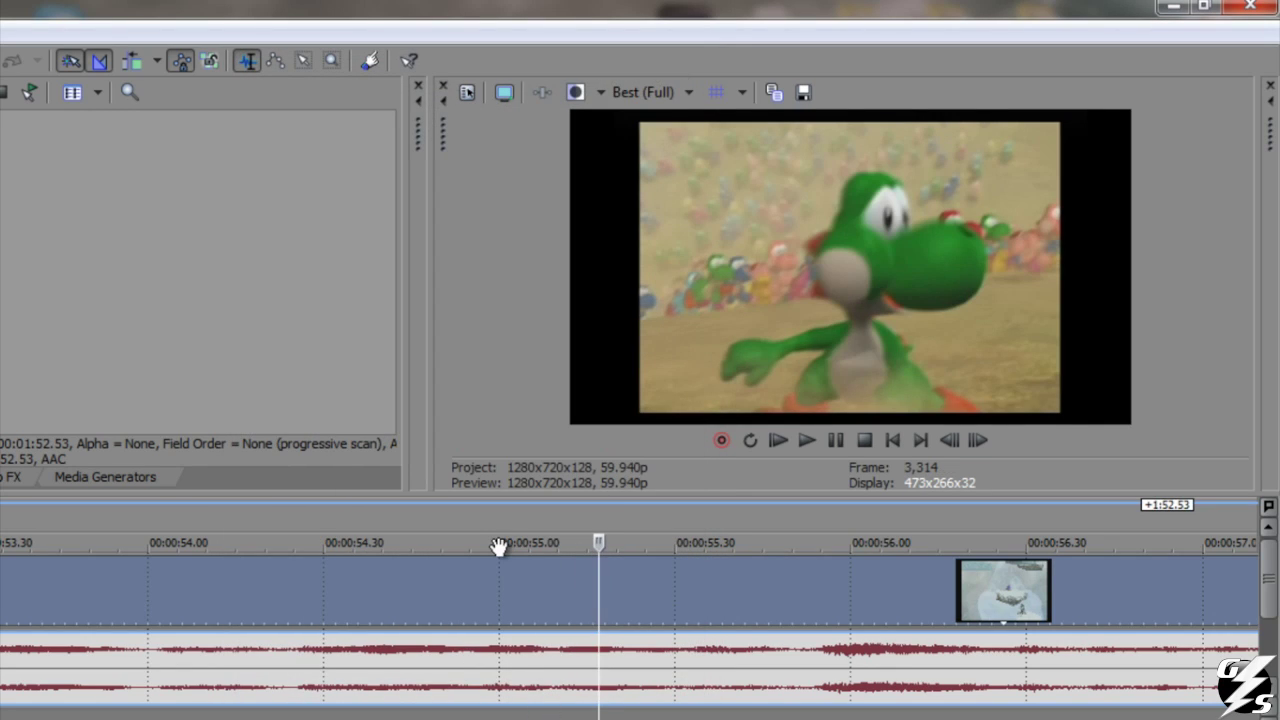
scroll(498, 546, "down", 5)
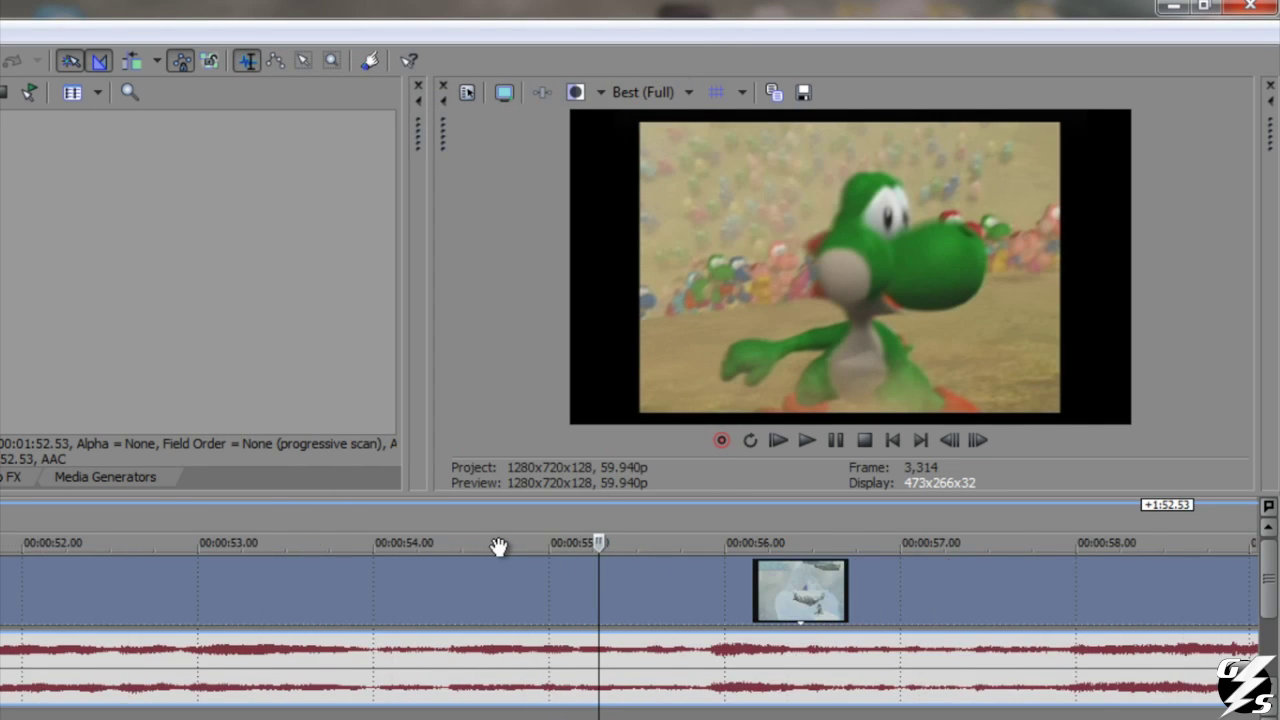
key("space")
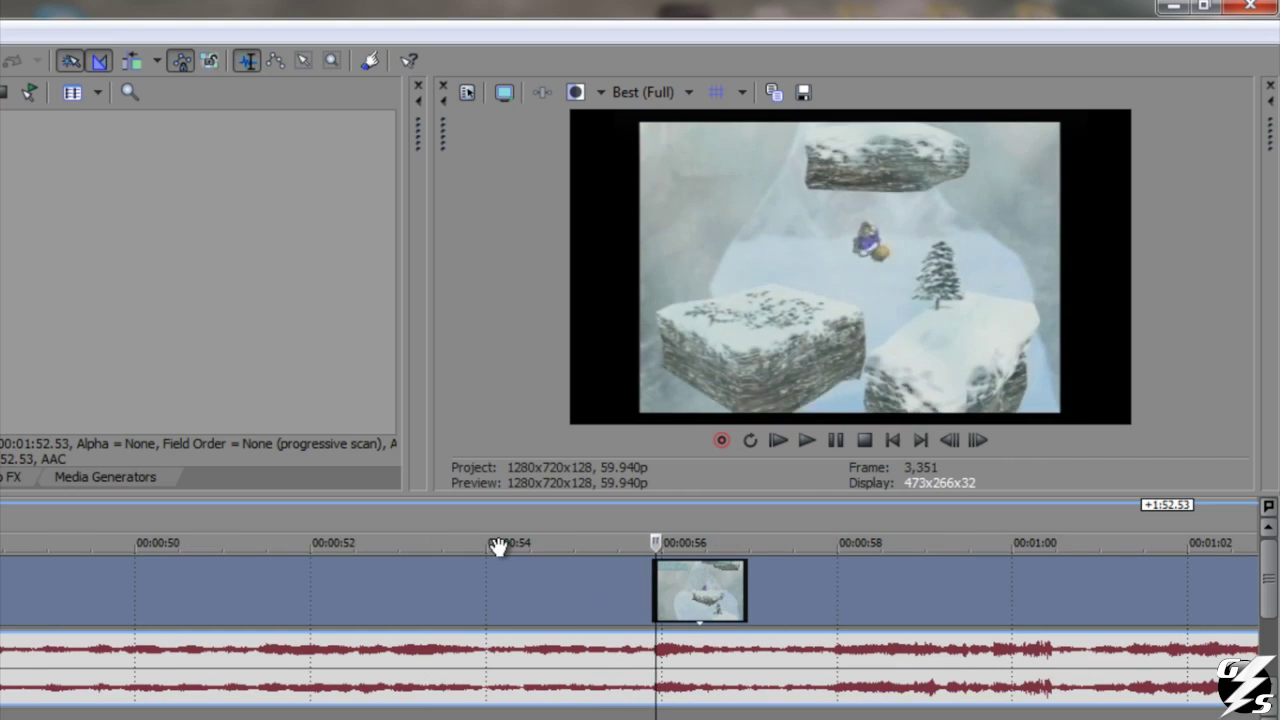
scroll(498, 546, "down", 4)
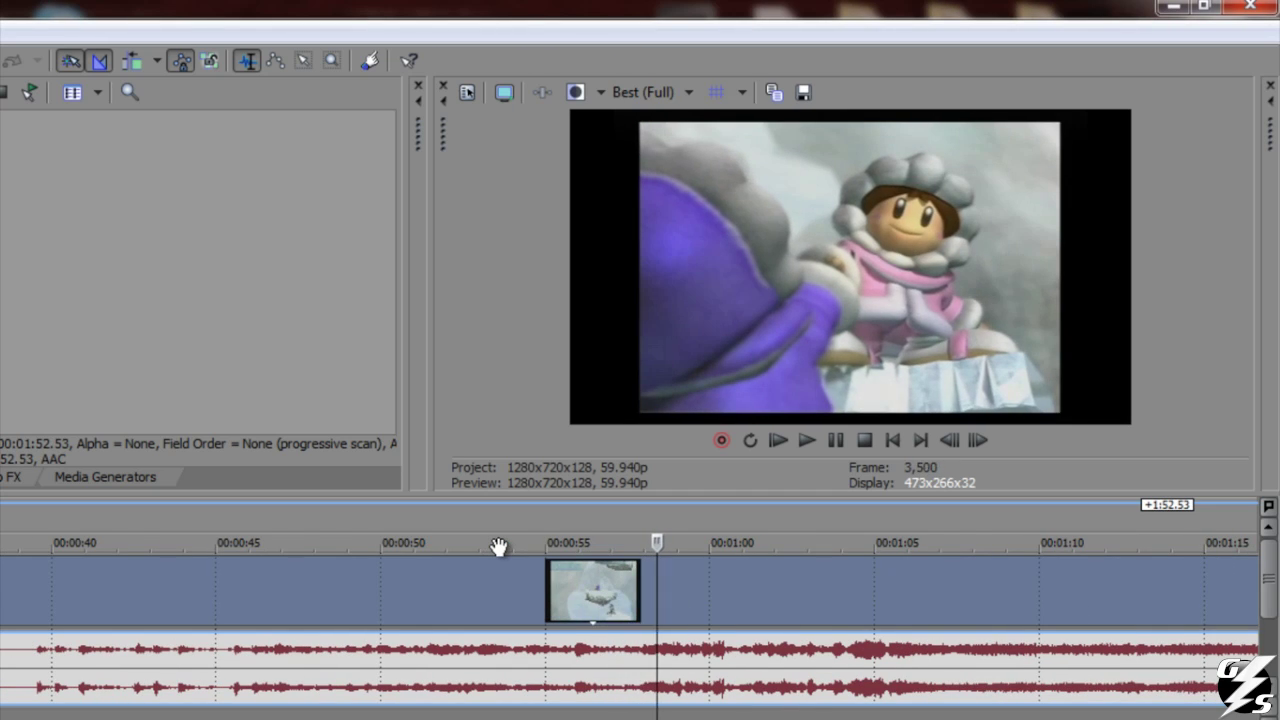
scroll(498, 546, "up", 4)
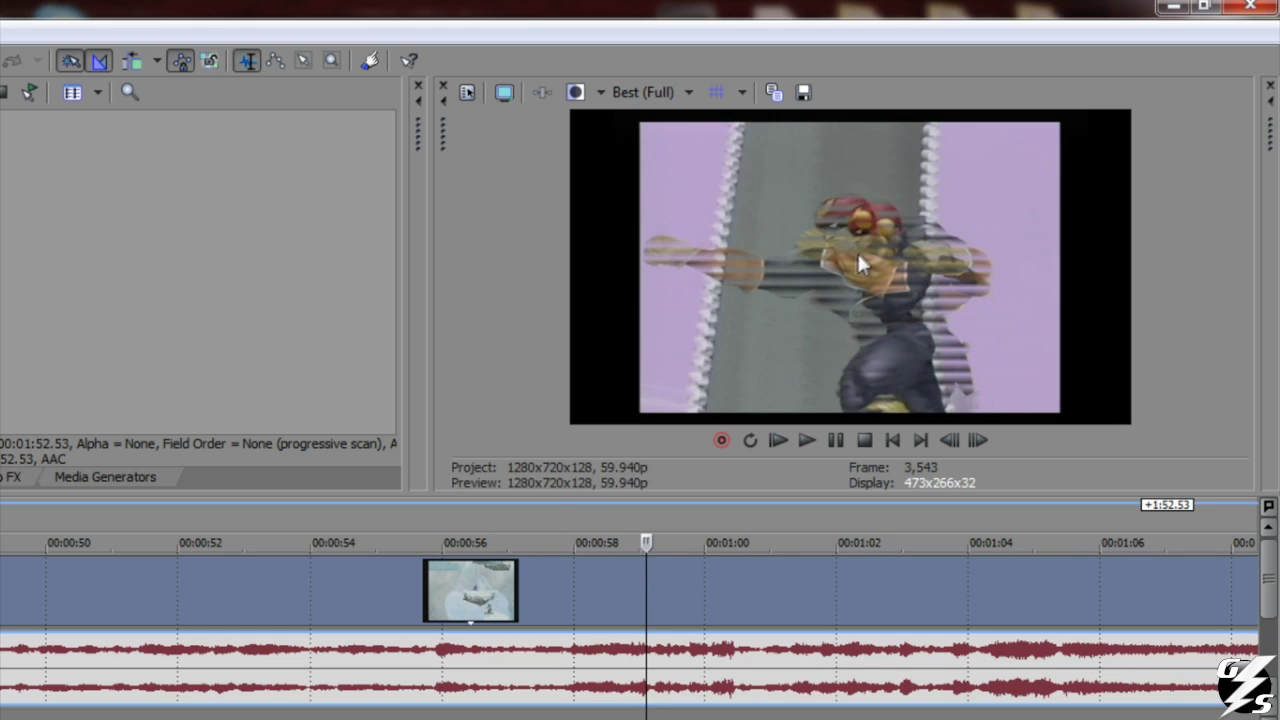
key("Down")
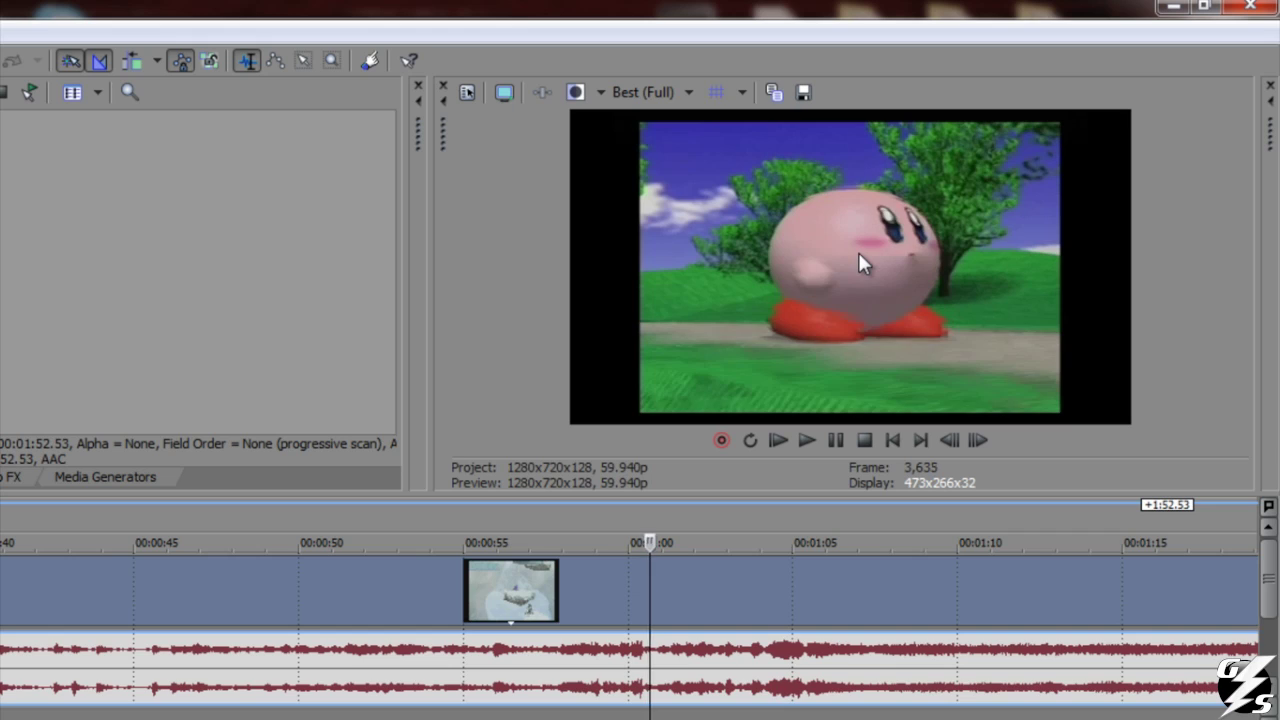
scroll(510, 541, "down", 3)
left_click(197, 541)
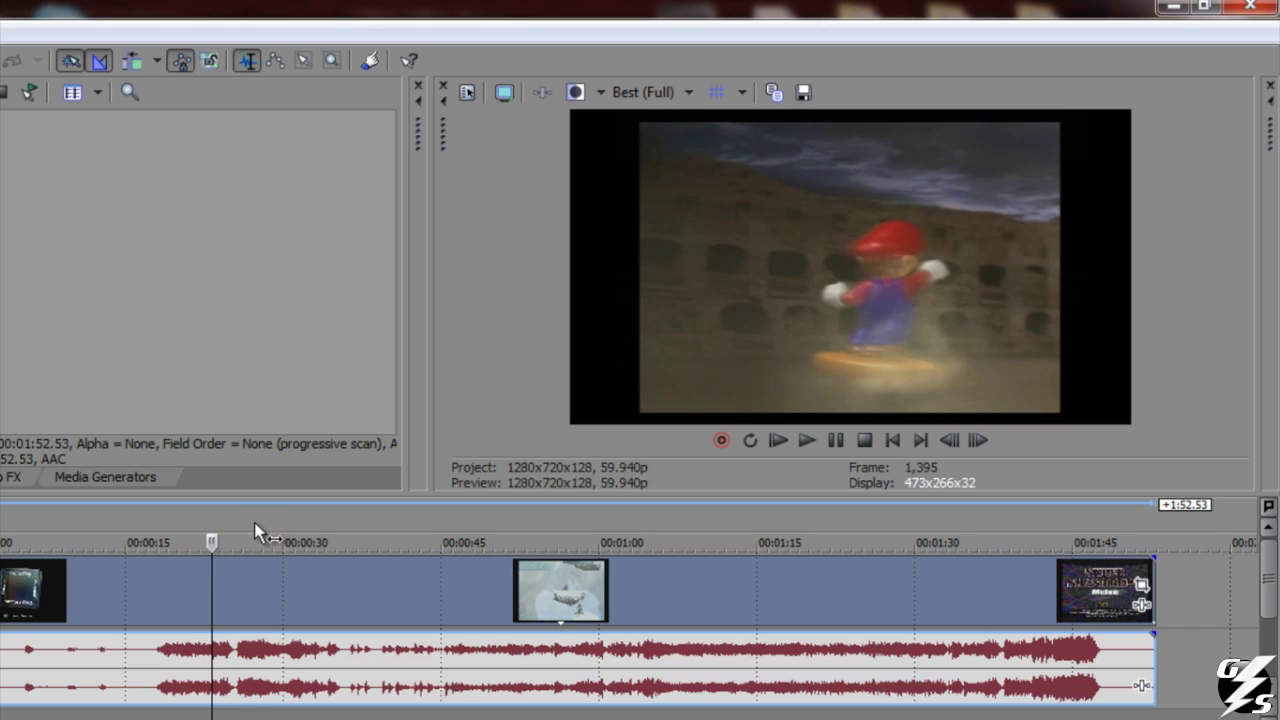
left_click(253, 527)
left_click(290, 522)
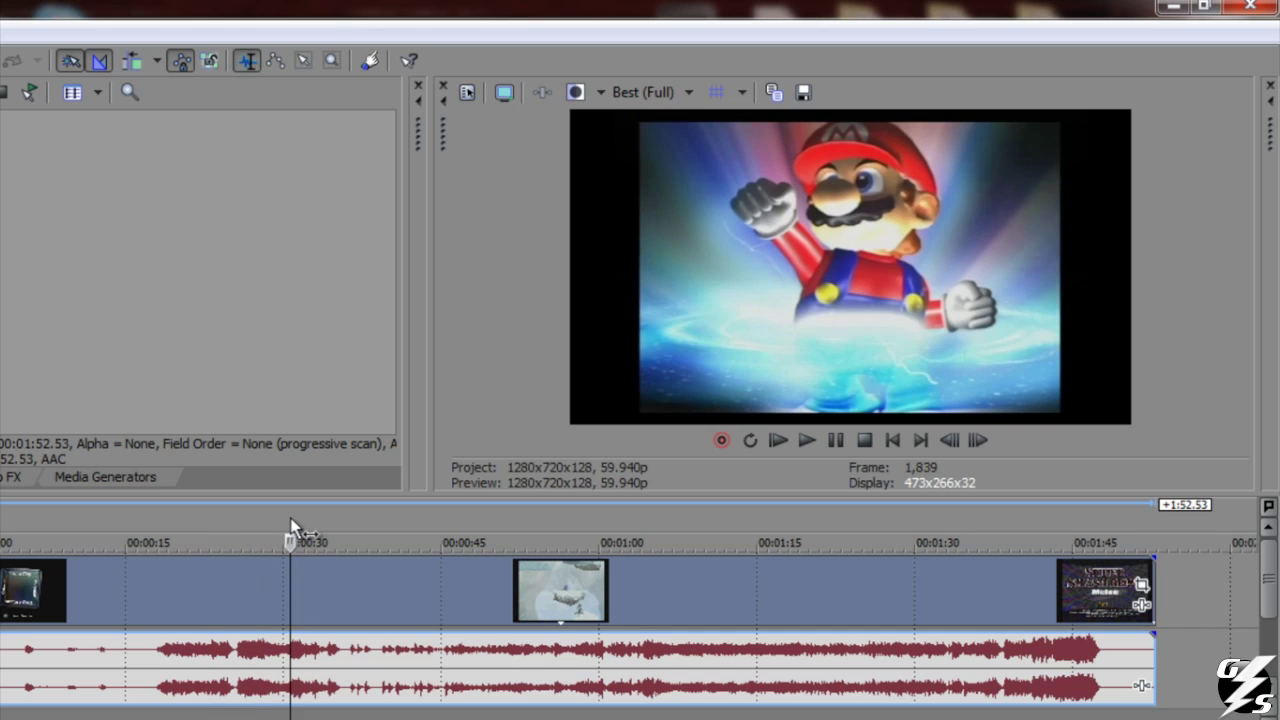
left_click(313, 522)
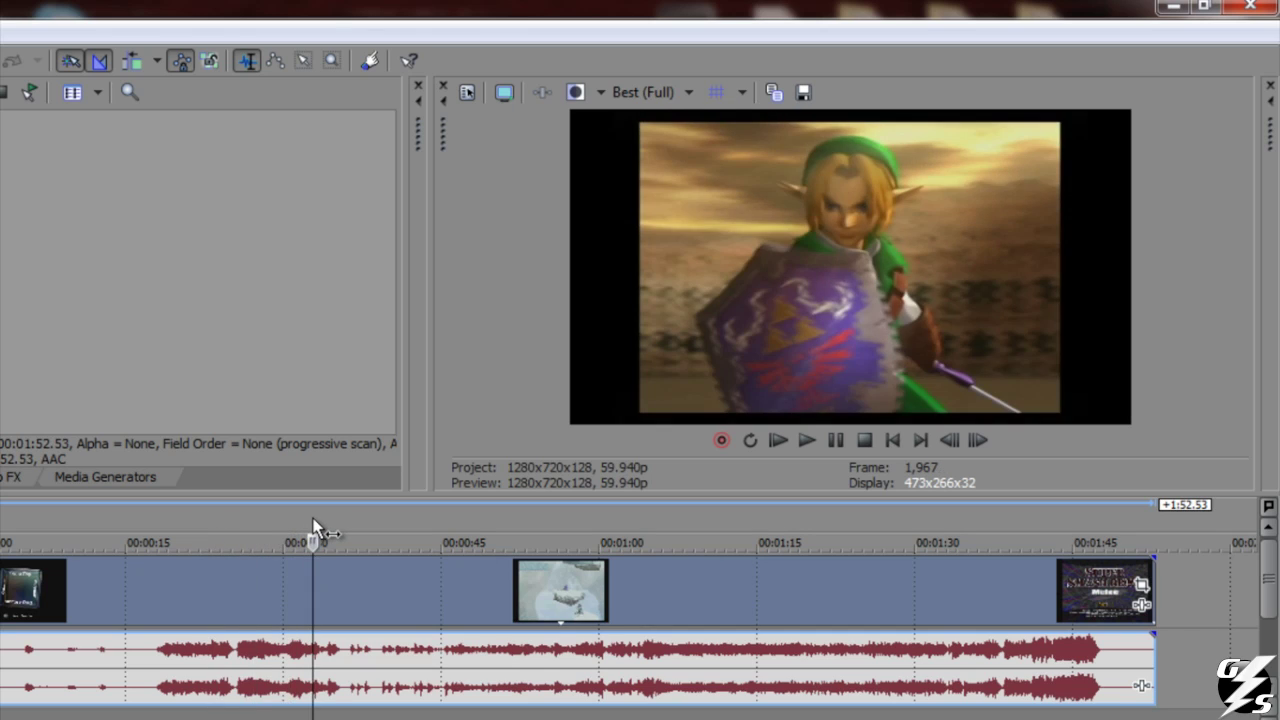
left_click(313, 527)
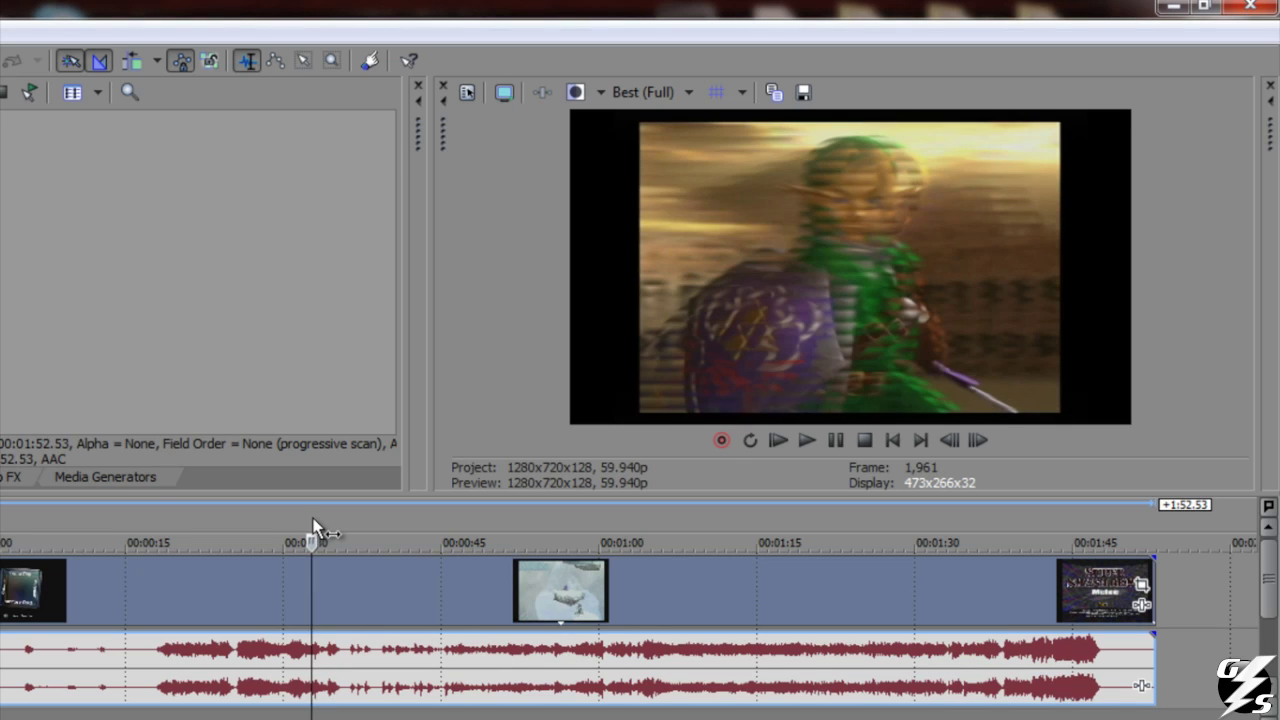
right_click(494, 594)
left_click(540, 716)
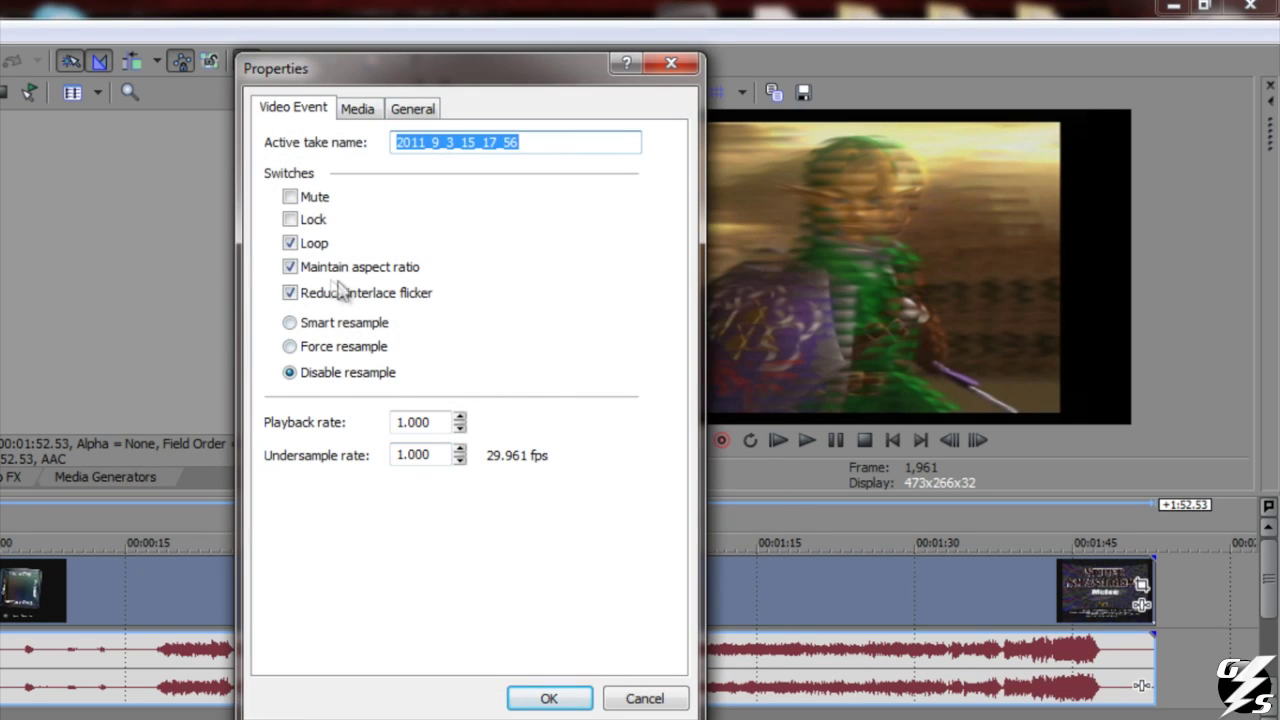
left_click(550, 697)
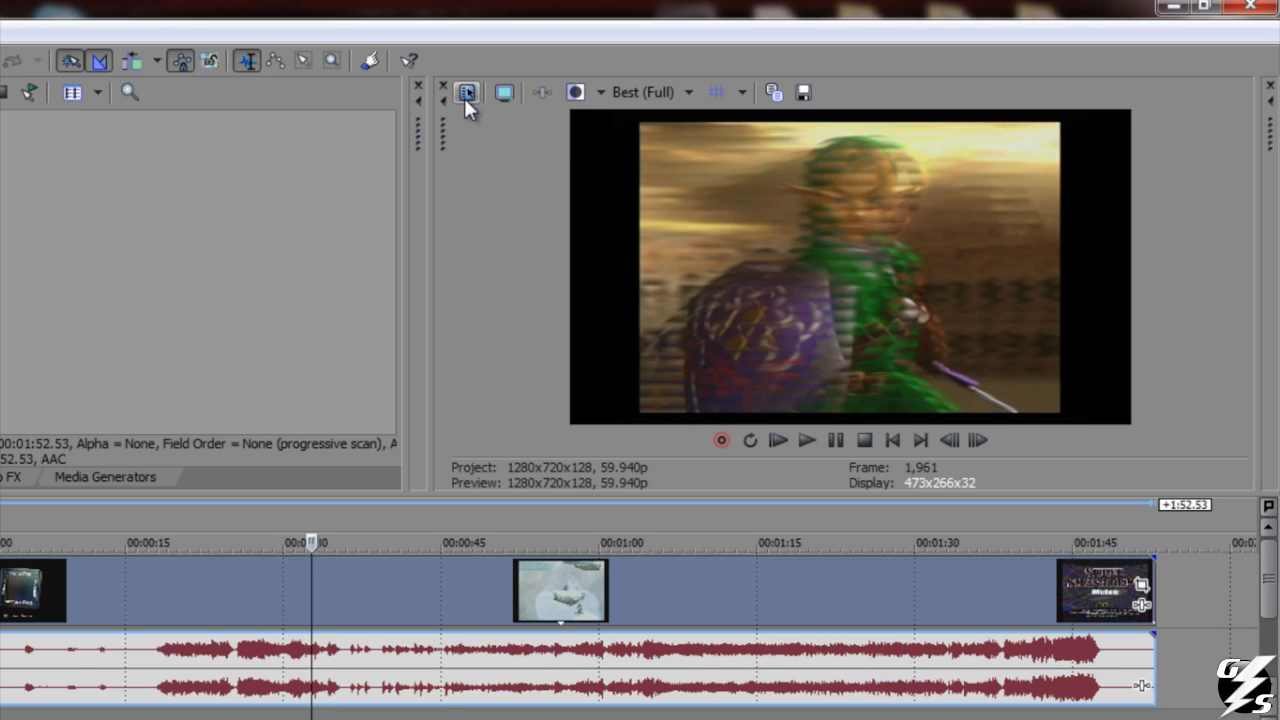
- Set the project to 29.970 fps, Gaussian motion blur and Blend fields deinterlacing
left_click(464, 98)
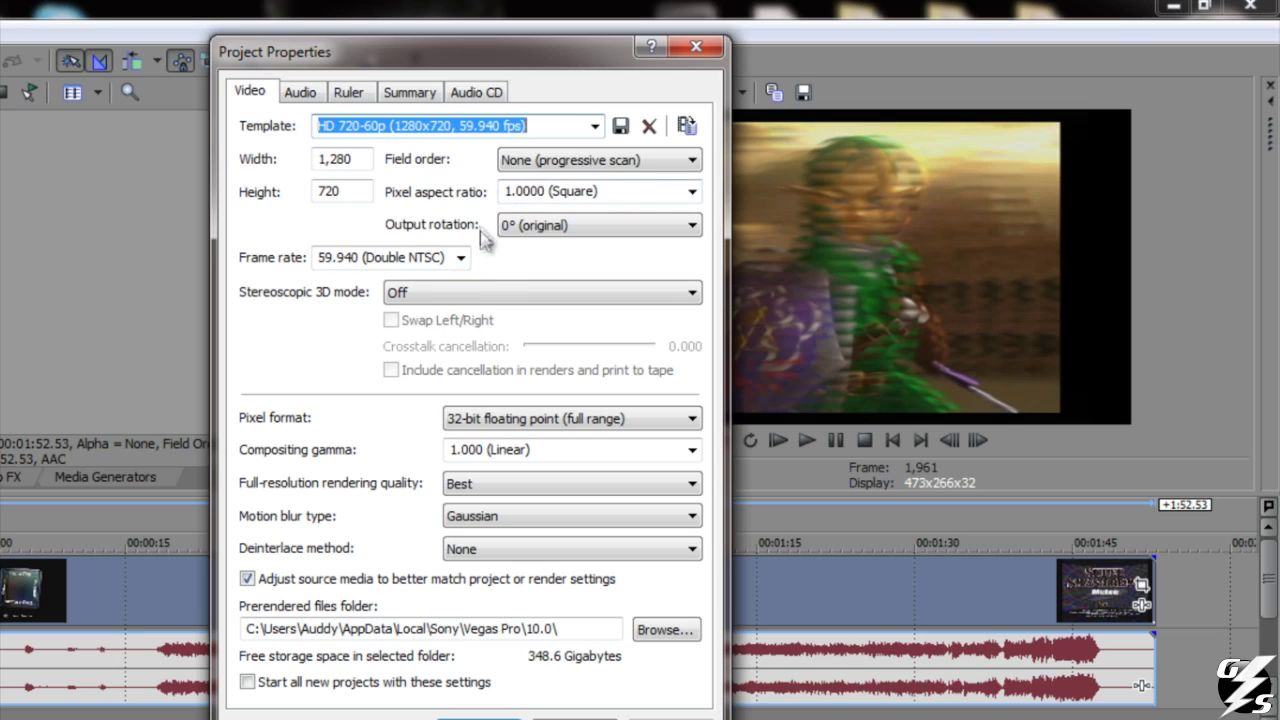
left_click(461, 259)
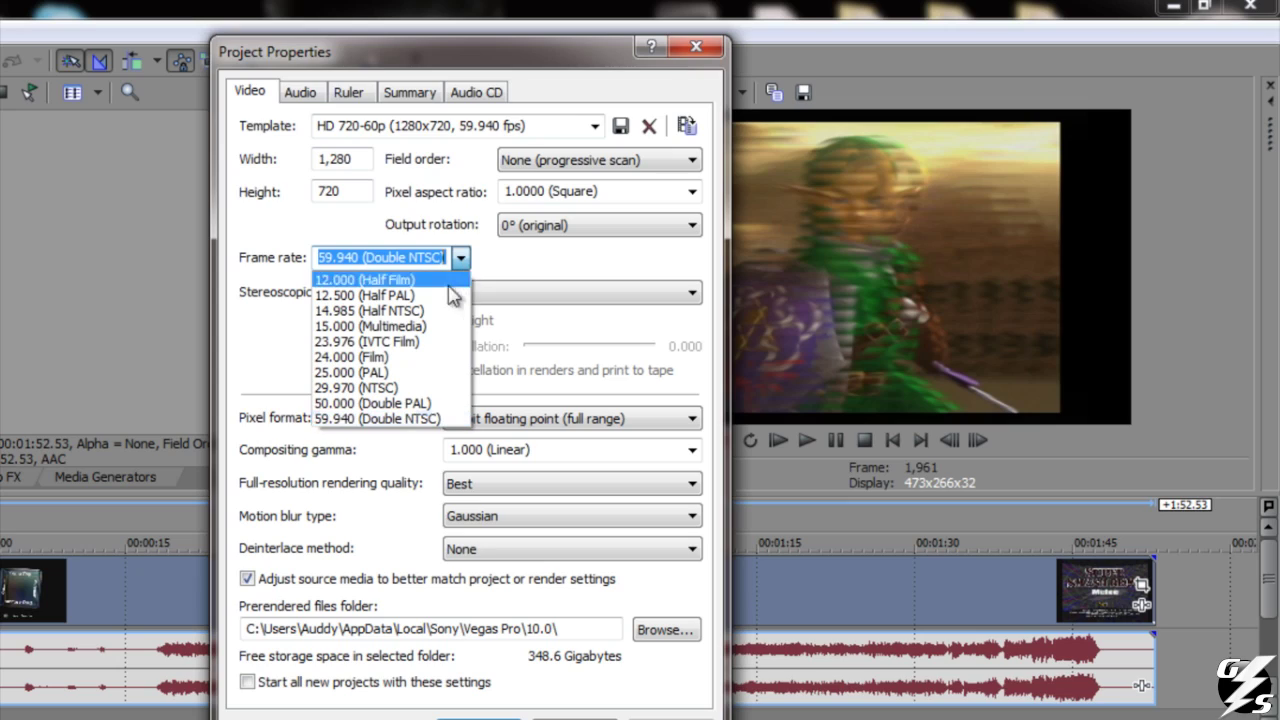
left_click(377, 388)
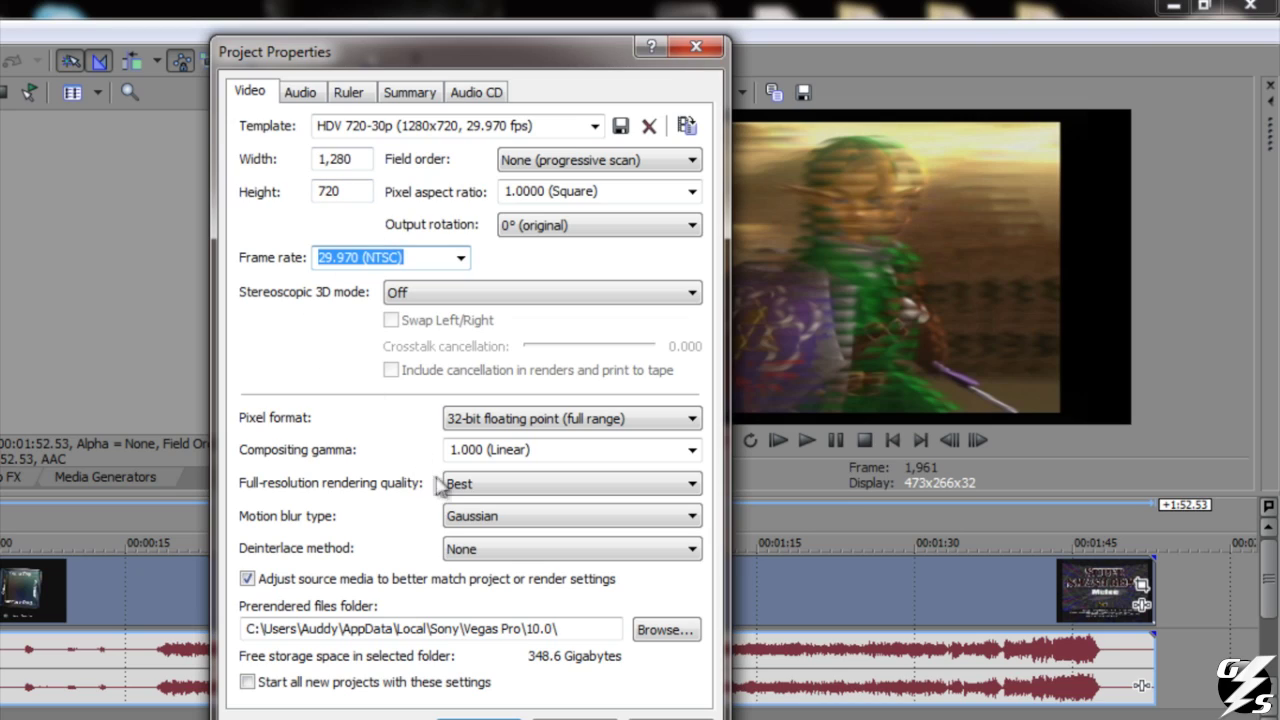
left_click(510, 528)
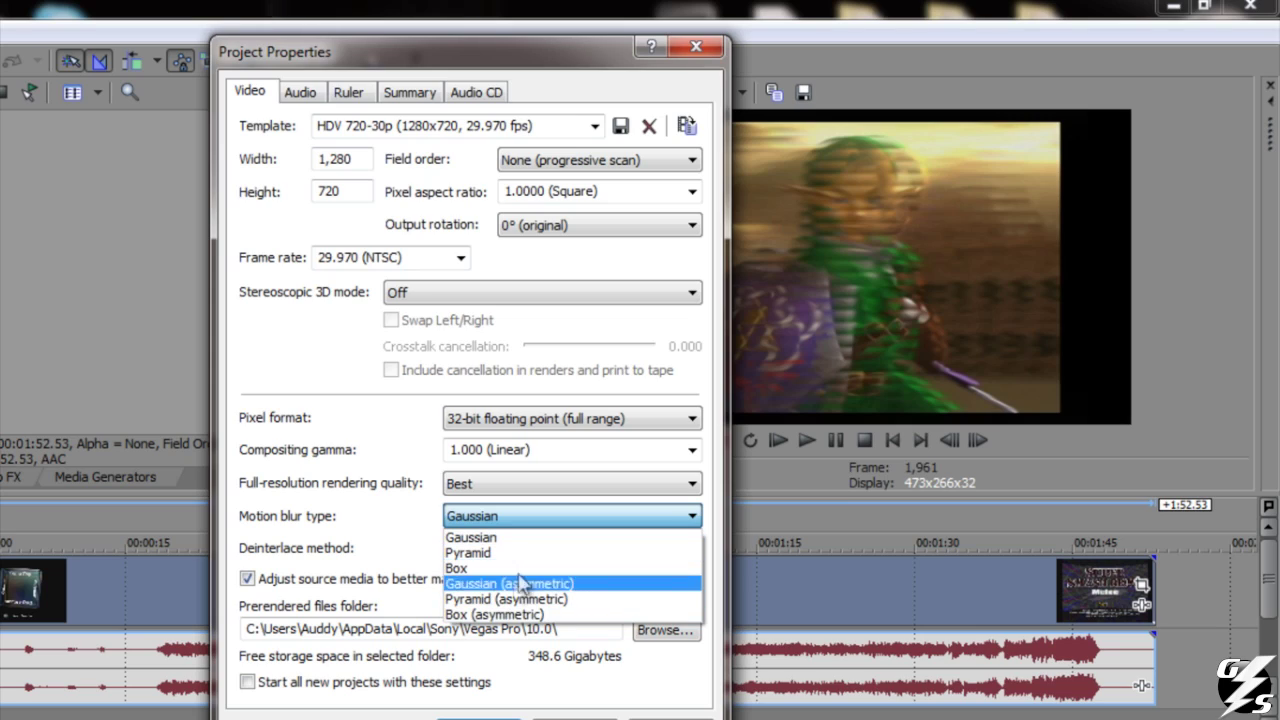
left_click(490, 538)
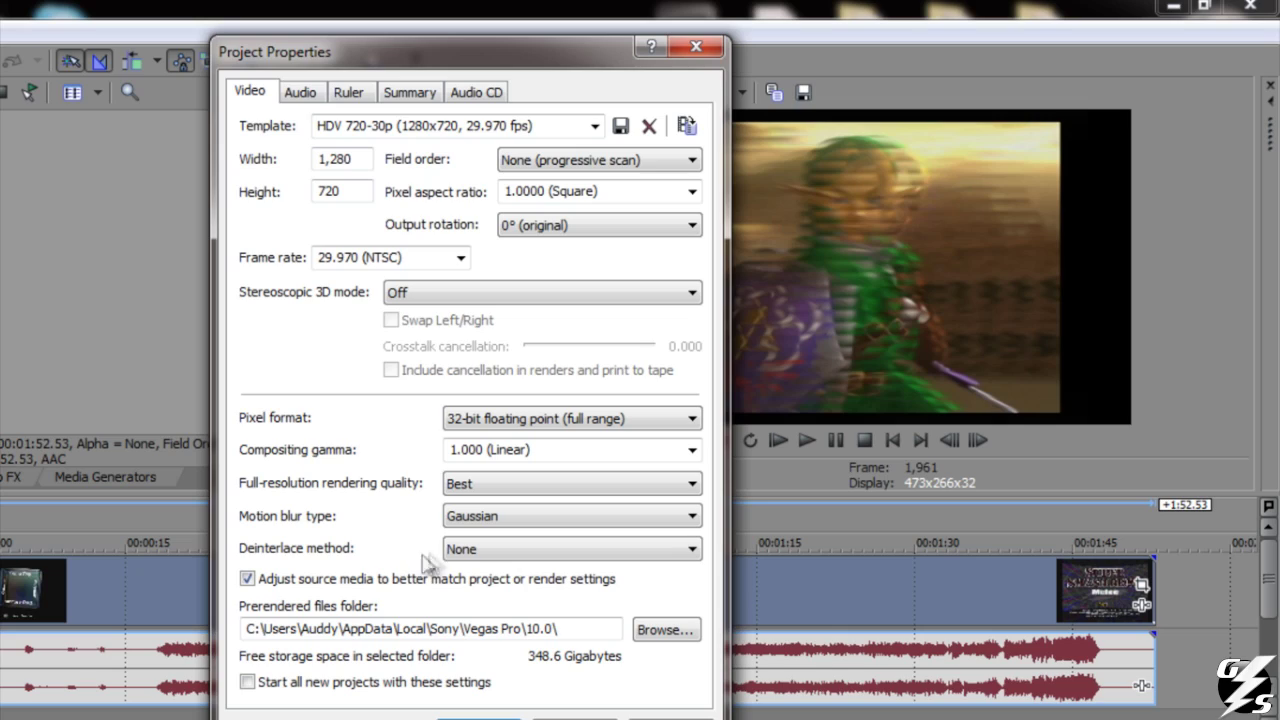
left_click(459, 555)
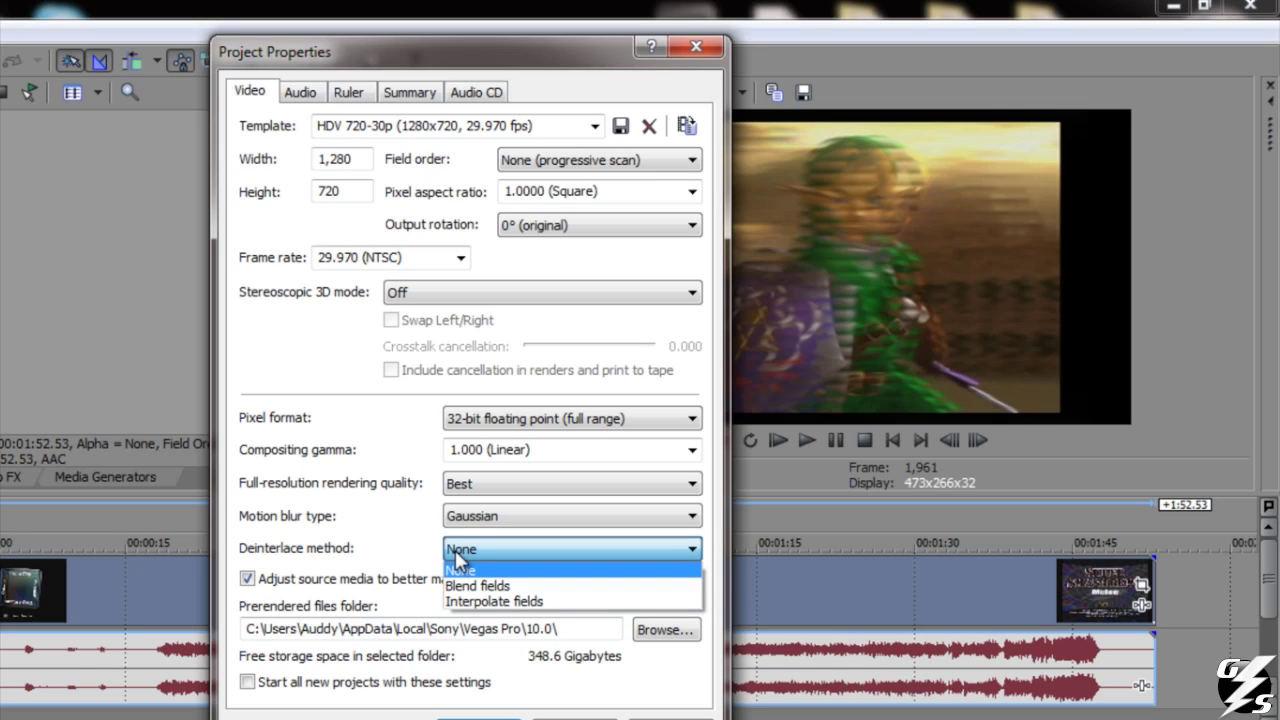
left_click(469, 587)
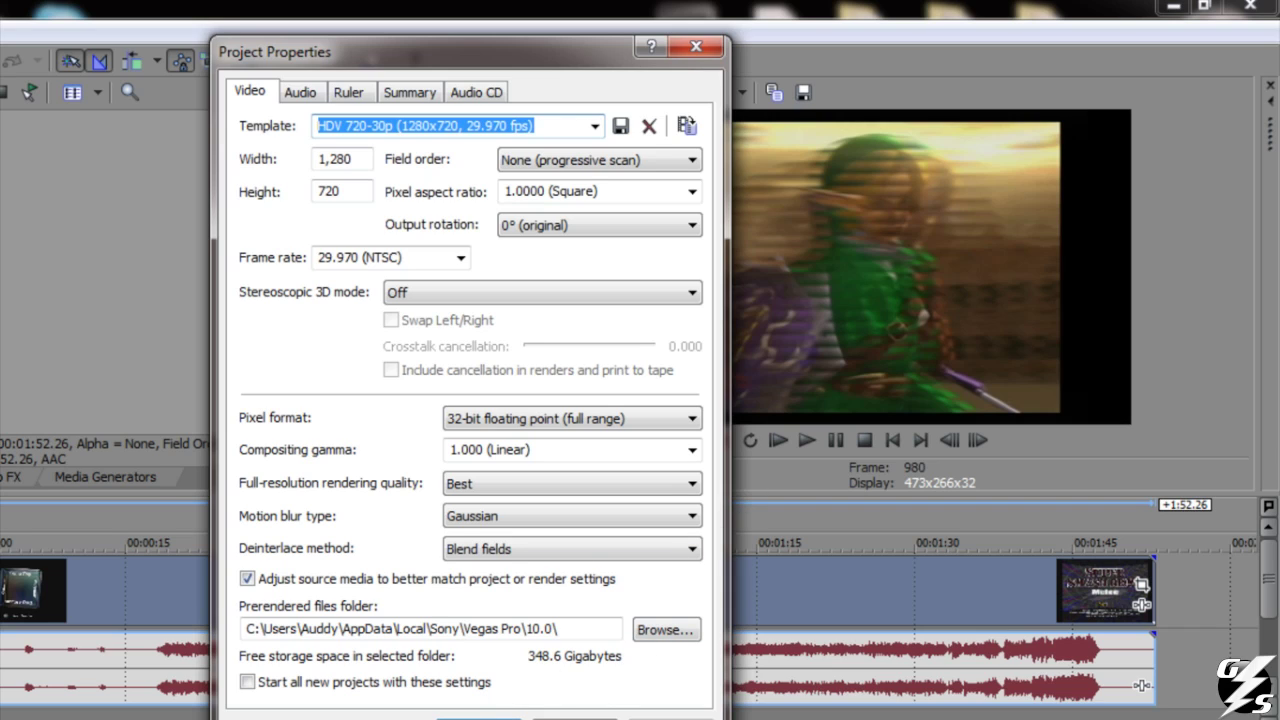
key("Return")
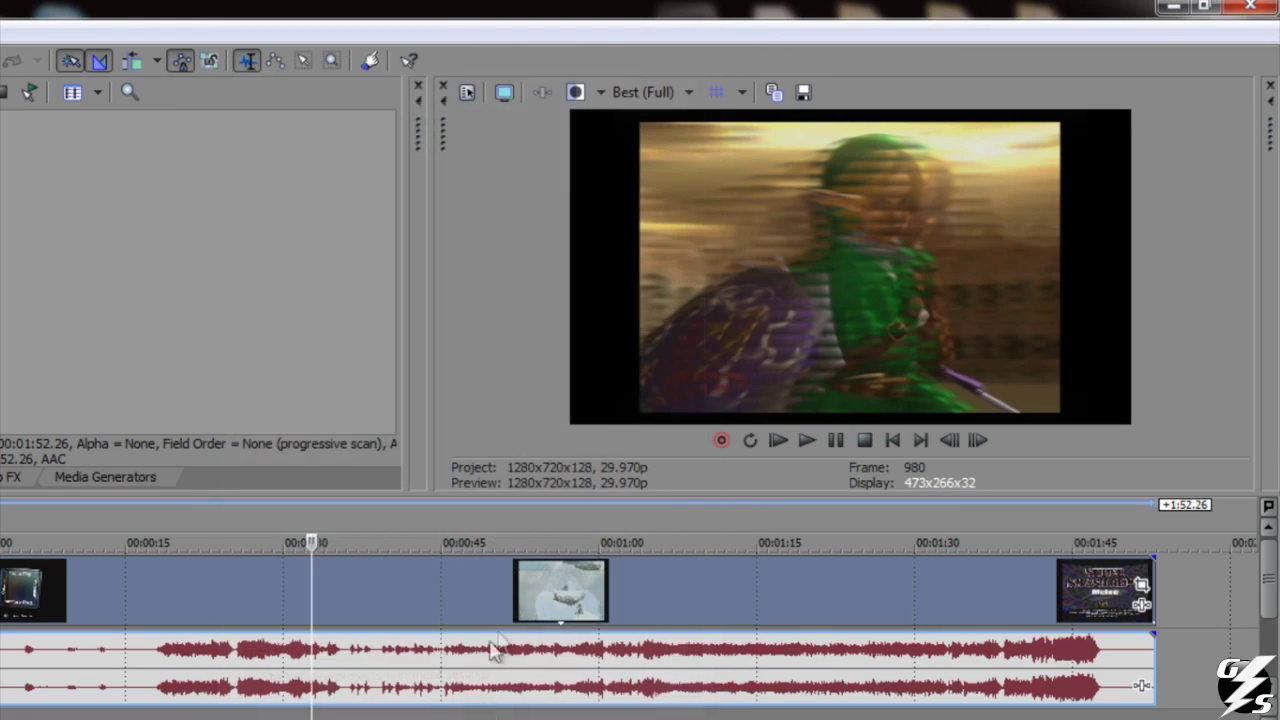
- Change the clip's media field order to Upper field first and play it back
right_click(566, 591)
left_click(615, 719)
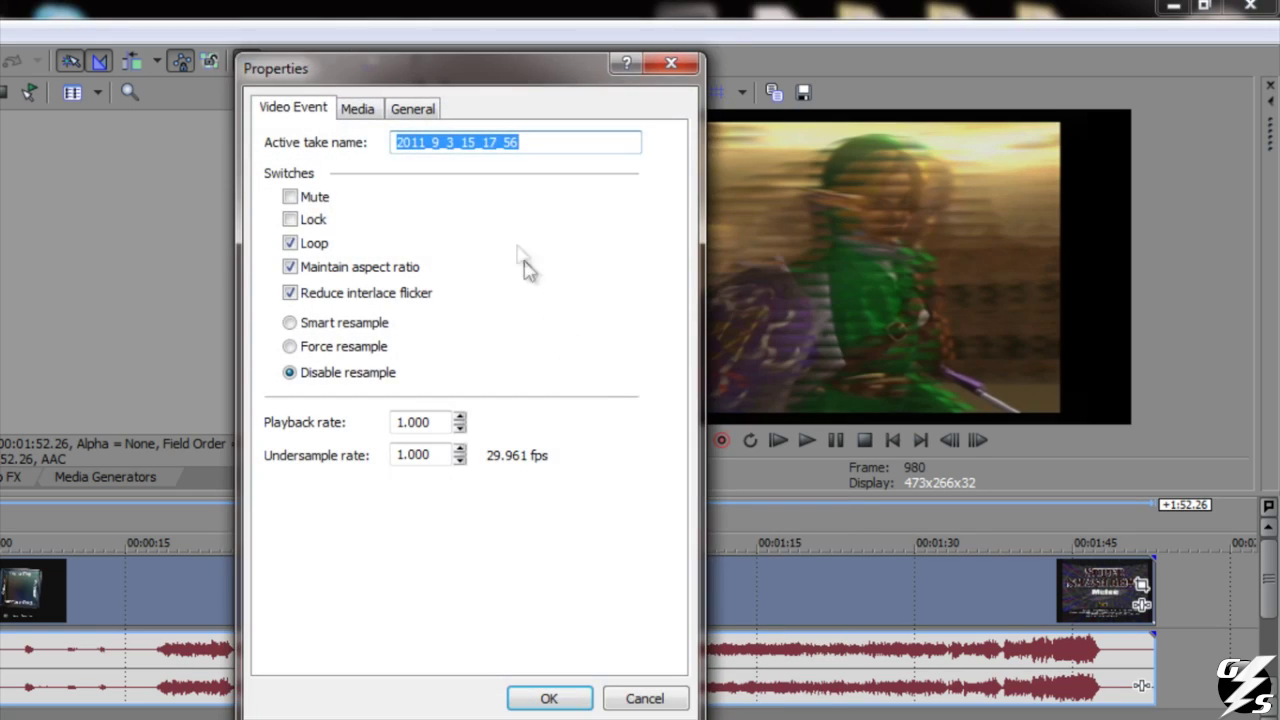
left_click(349, 112)
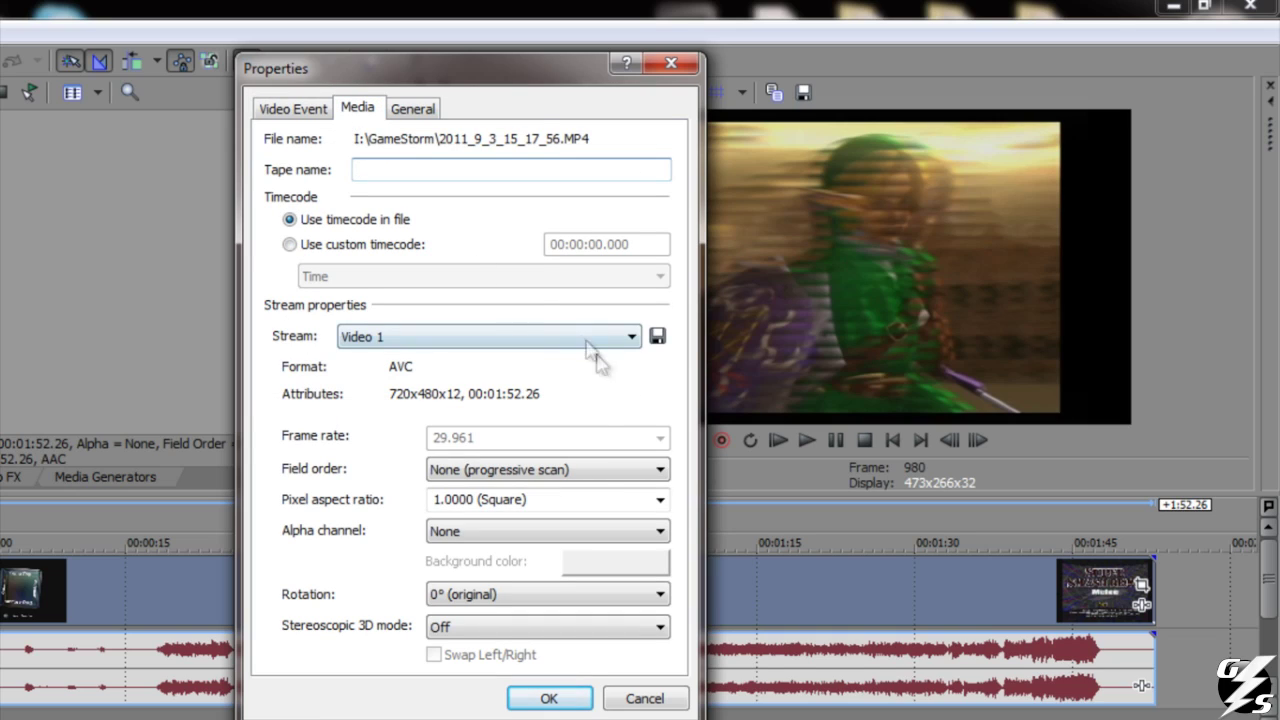
left_click(601, 476)
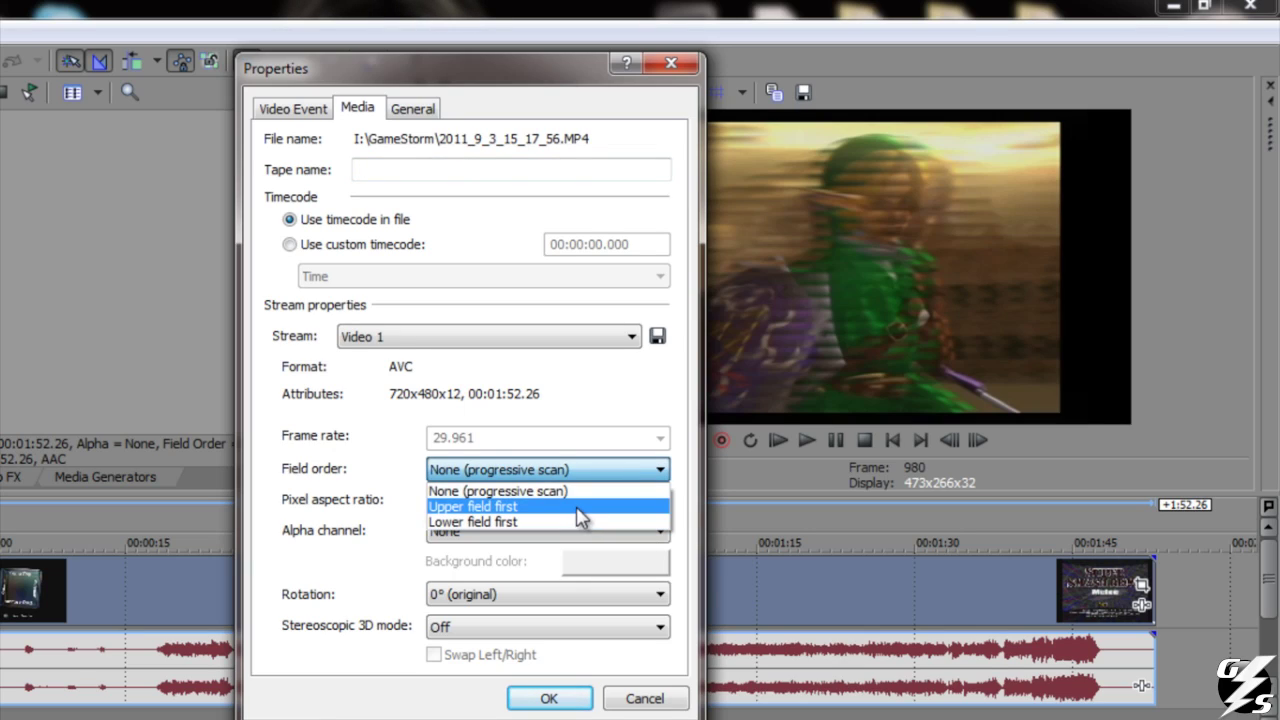
left_click(579, 507)
left_click(563, 697)
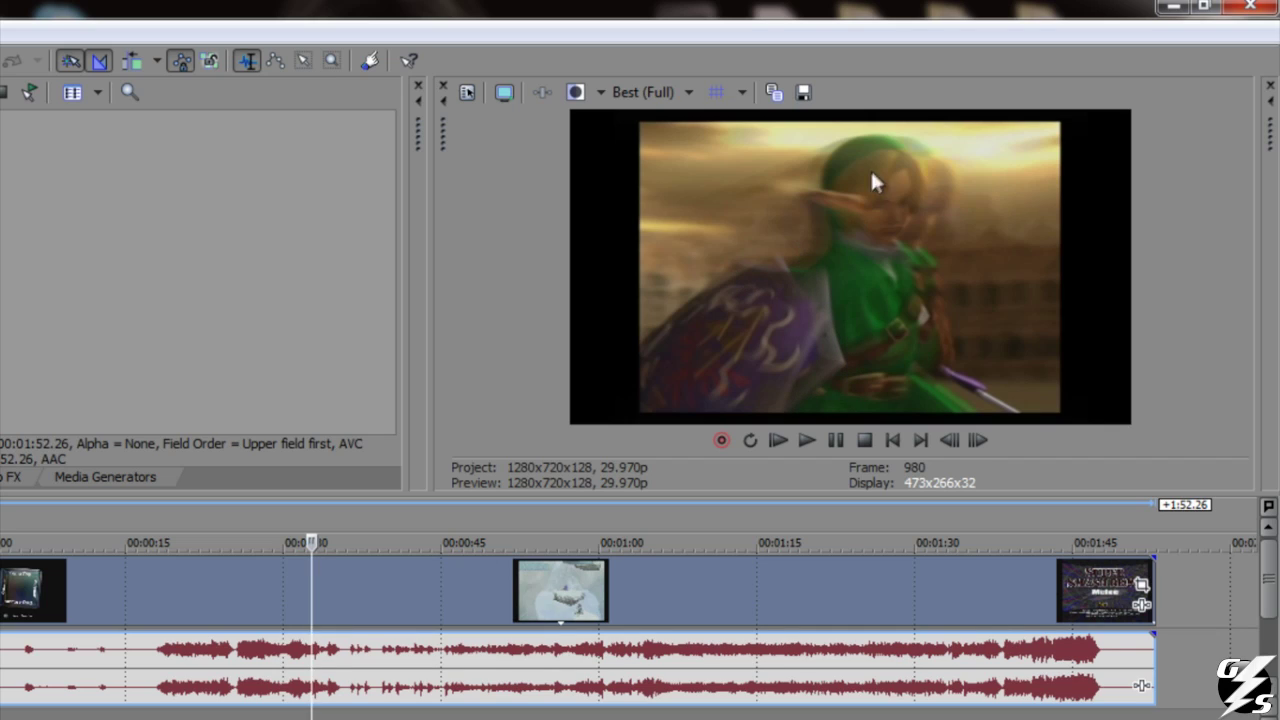
key("space")
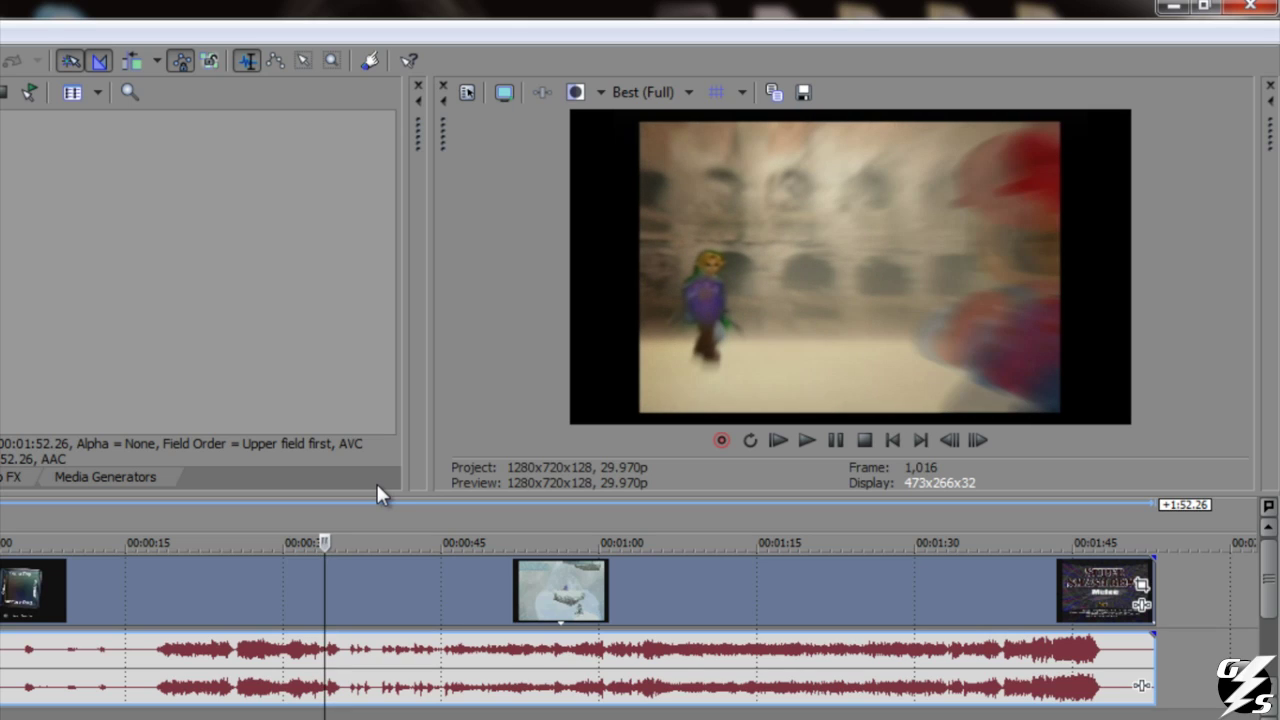
right_click(472, 602)
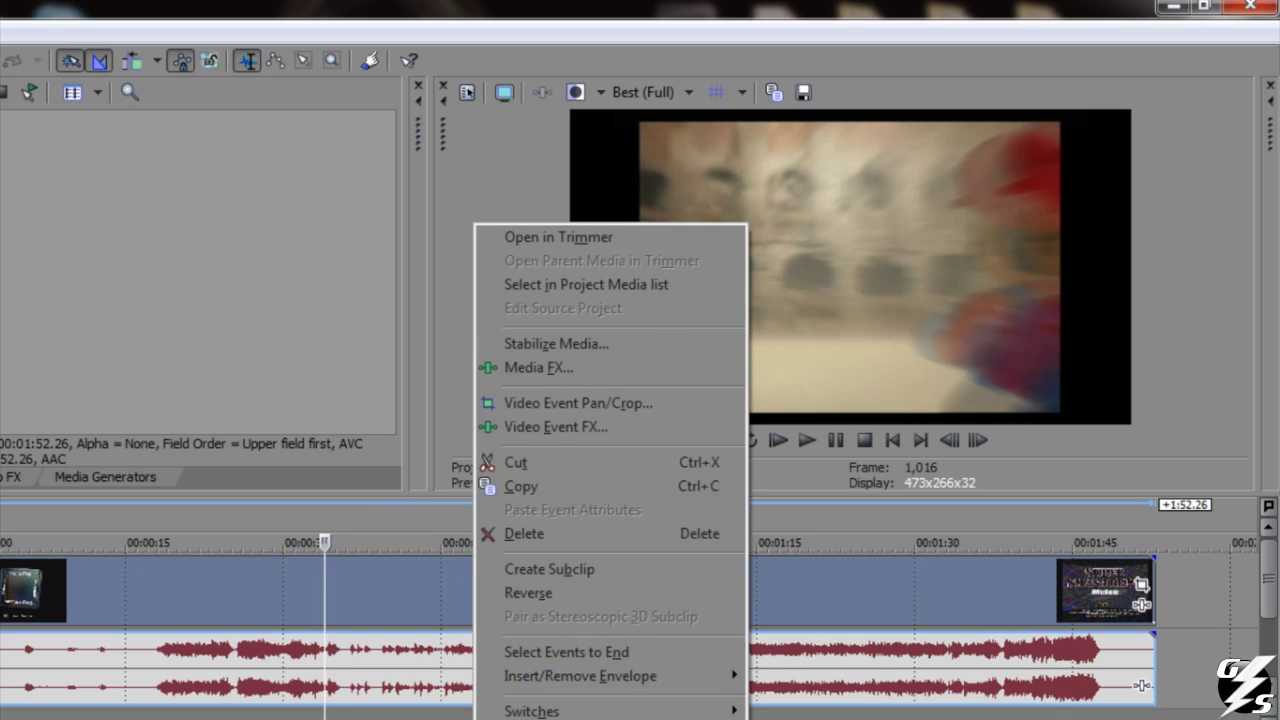
left_click(540, 716)
left_click(356, 109)
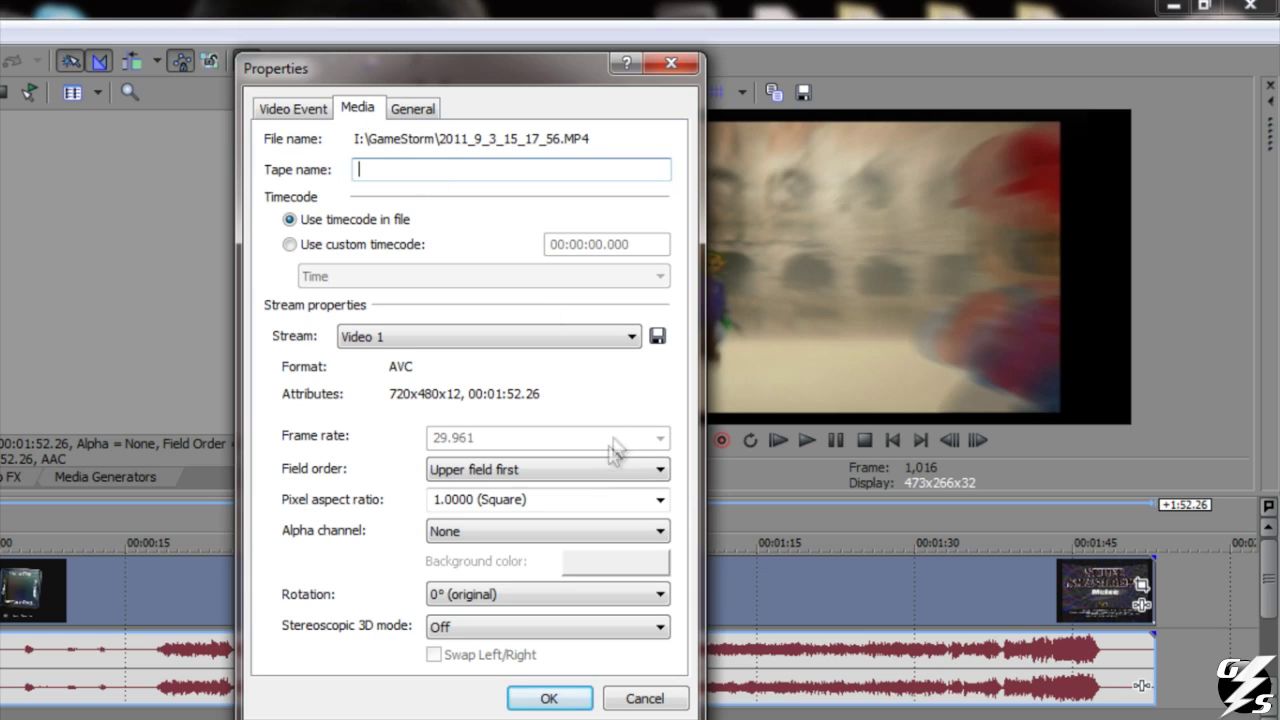
left_click(602, 468)
left_click(564, 521)
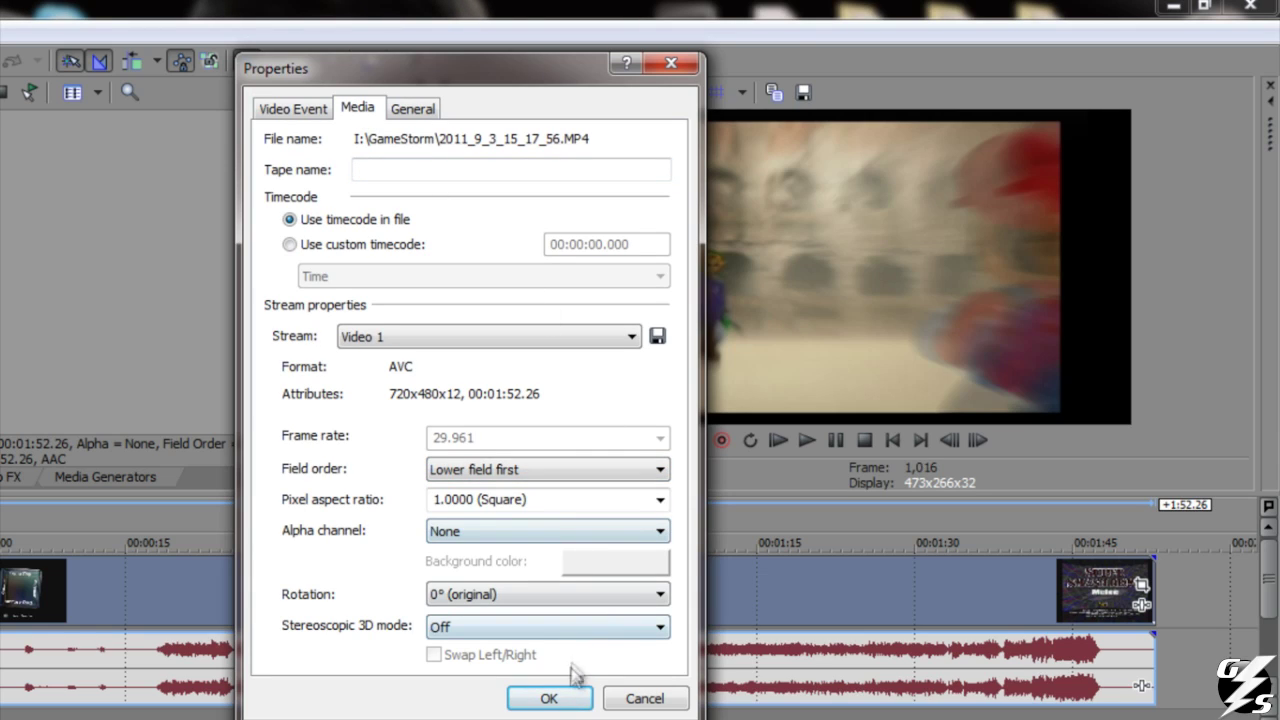
left_click(568, 697)
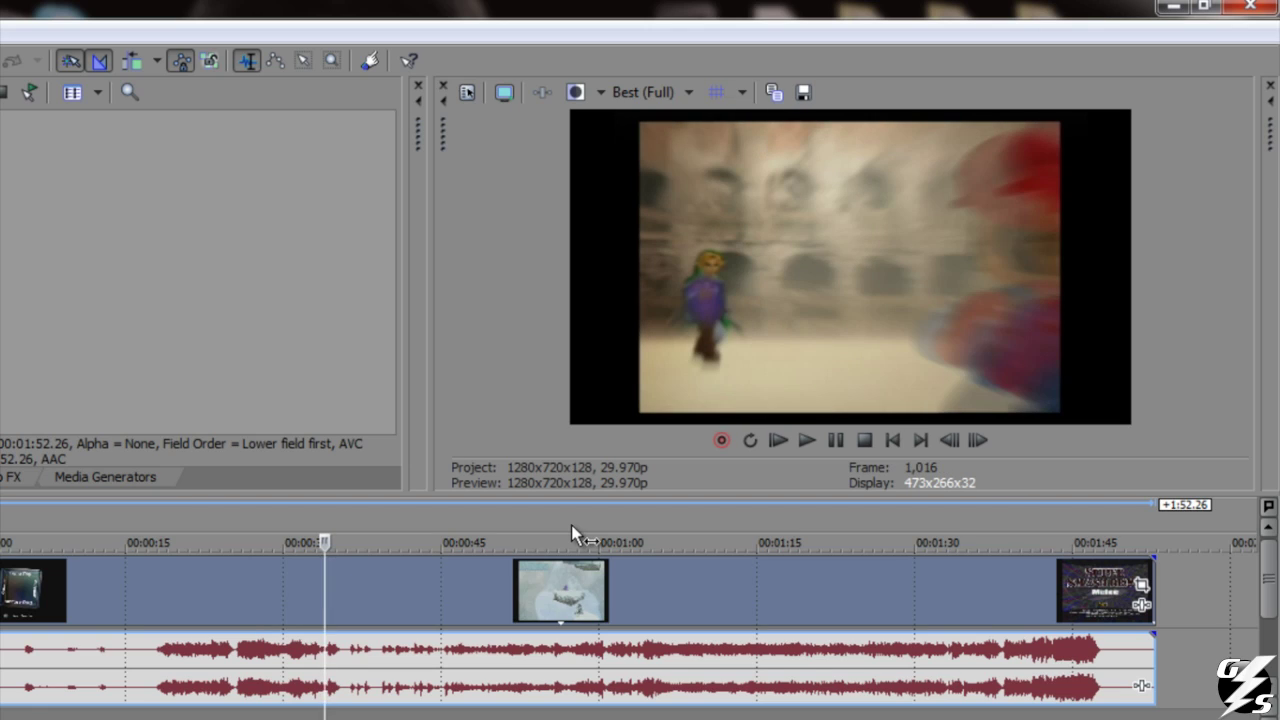
right_click(571, 577)
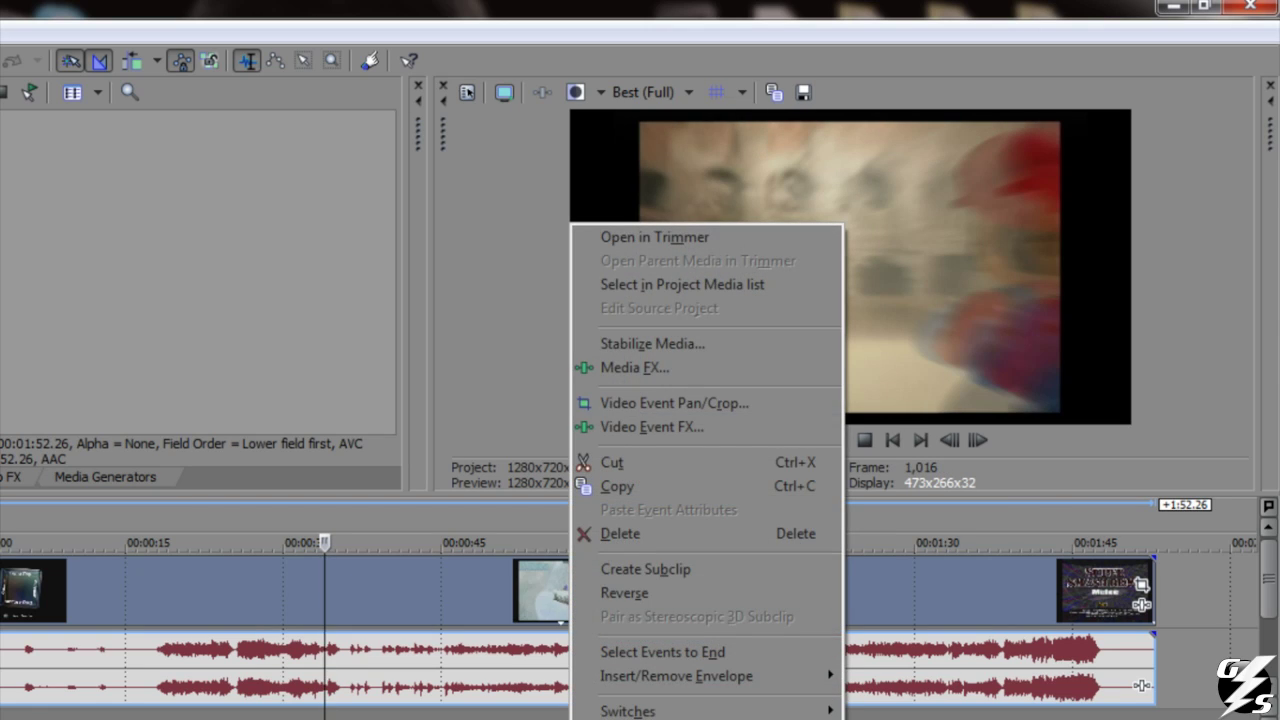
left_click(640, 719)
left_click(357, 108)
left_click(560, 469)
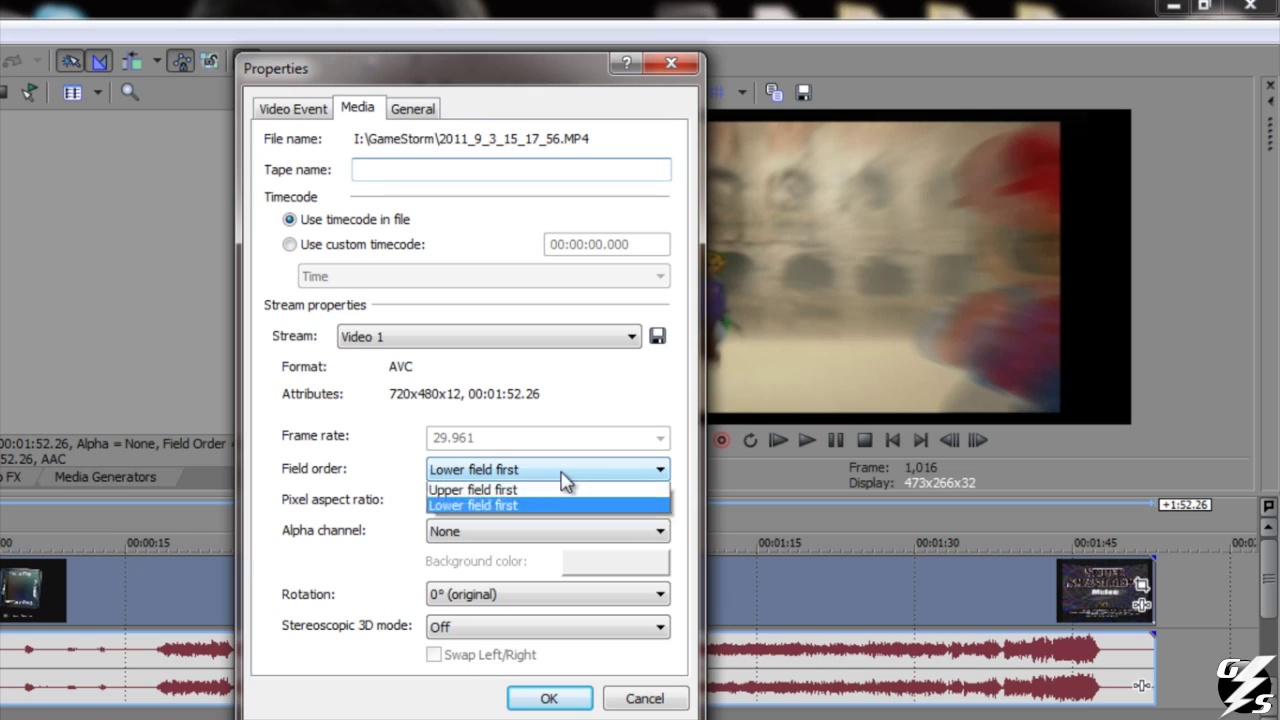
left_click(558, 503)
left_click(525, 704)
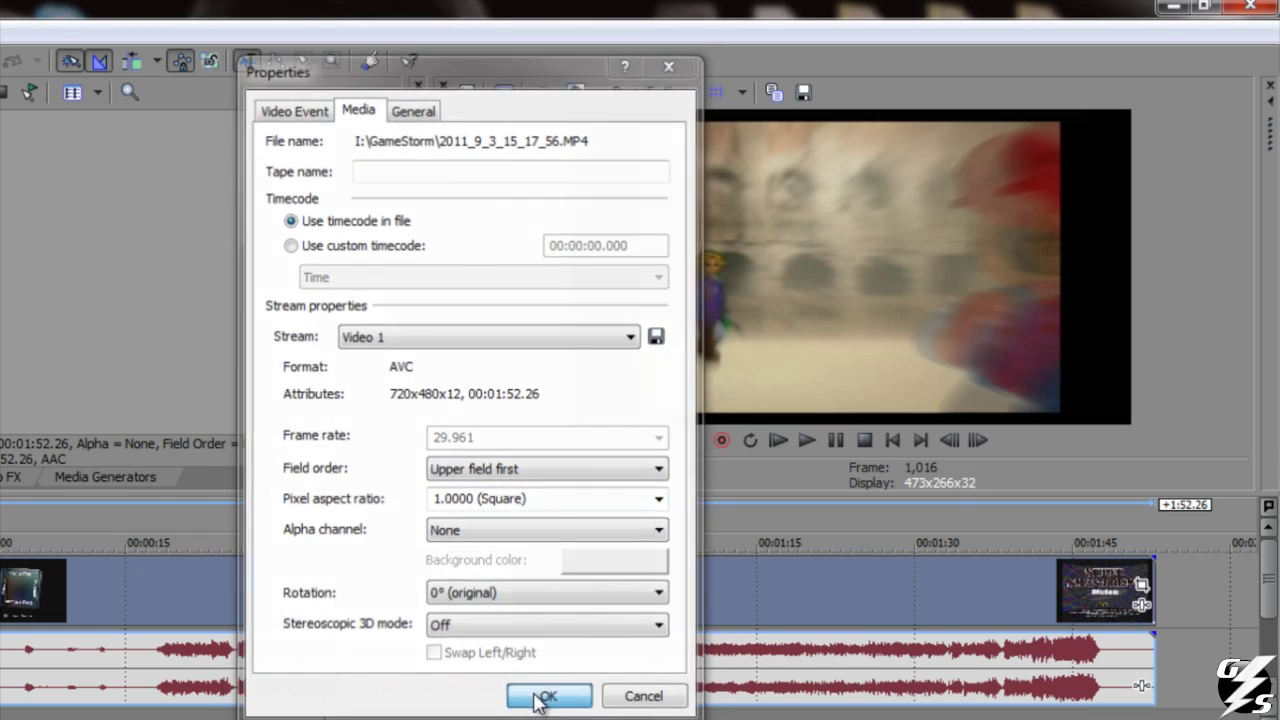
right_click(473, 594)
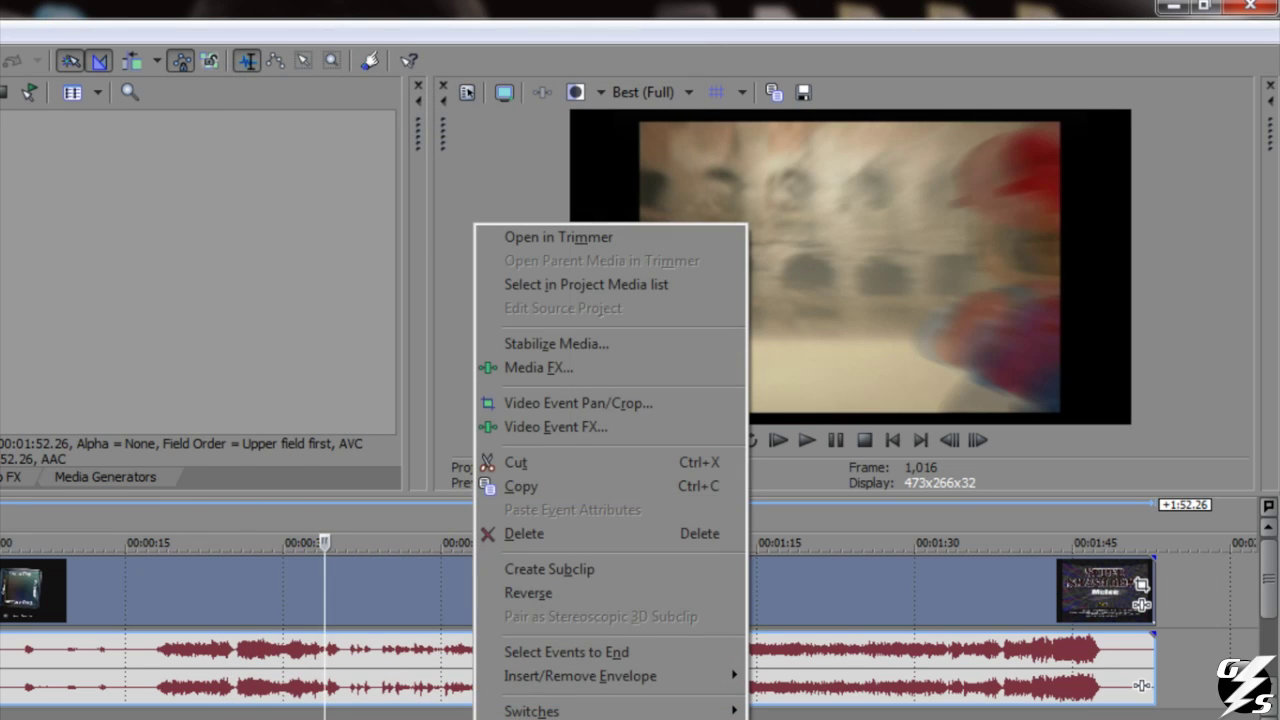
left_click(357, 297)
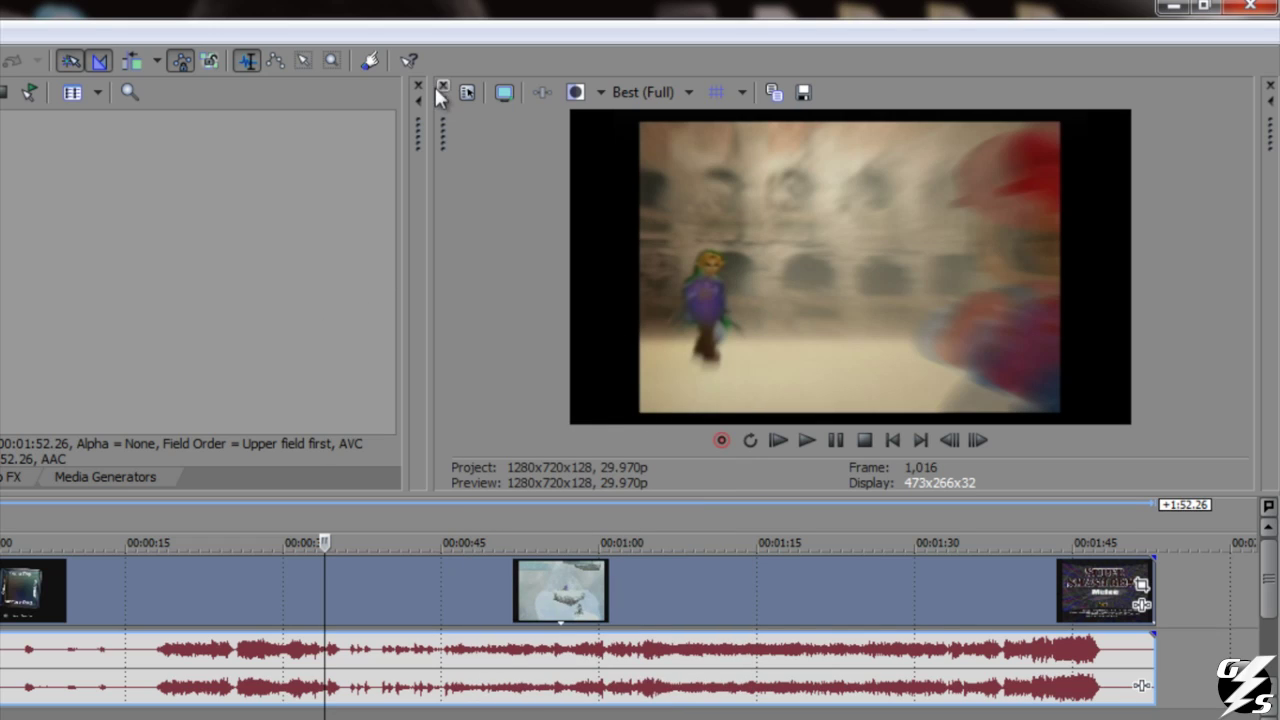
- Change the project deinterlace method from Blend fields to Interpolate fields and apply it
left_click(468, 92)
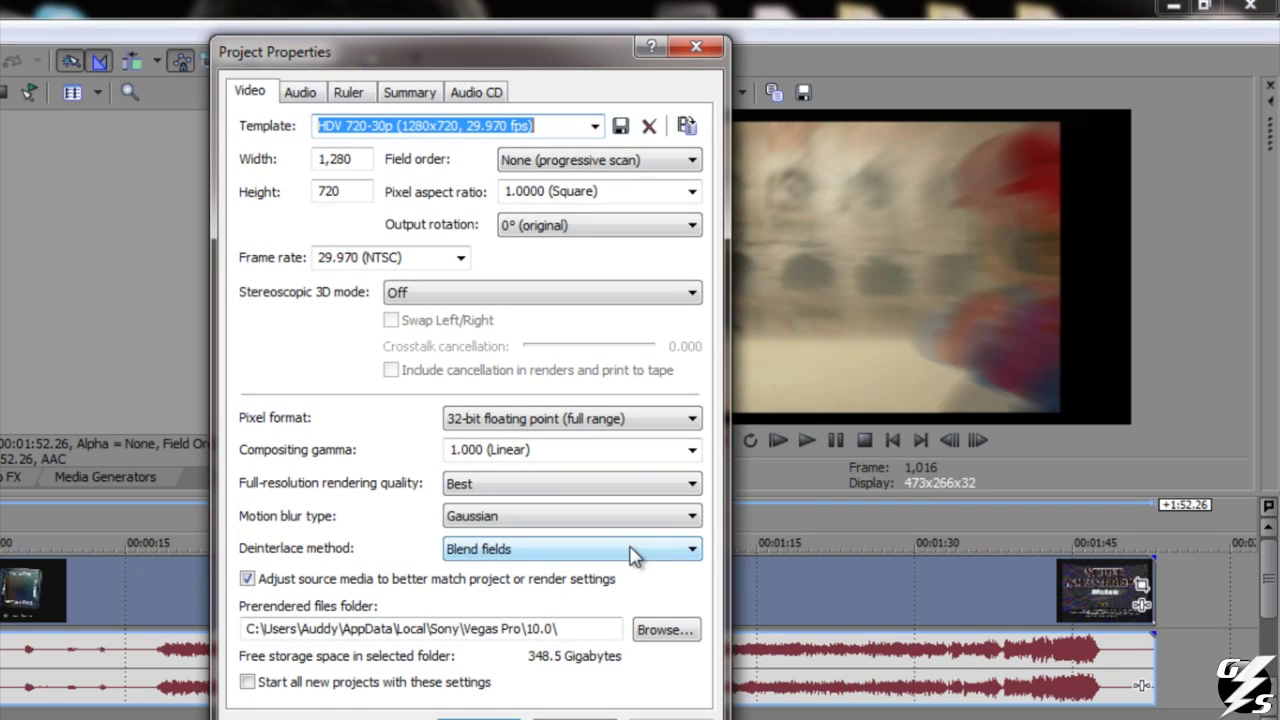
left_click(632, 556)
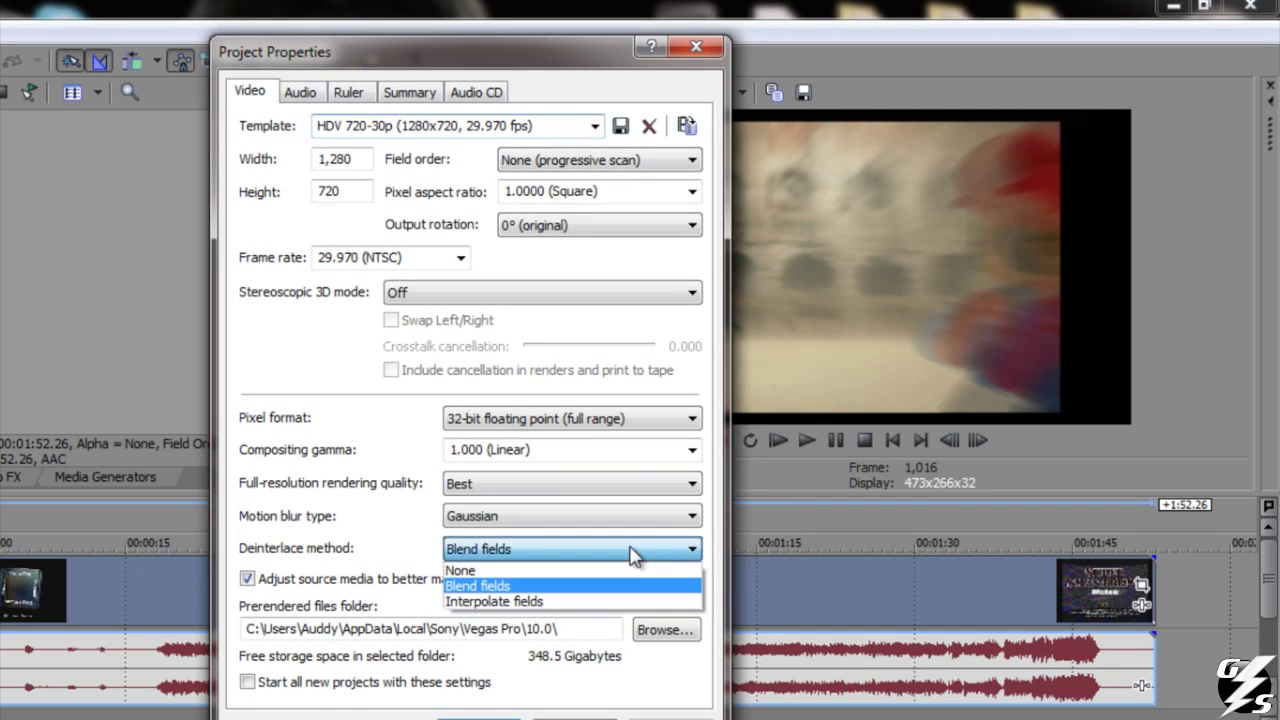
left_click(521, 602)
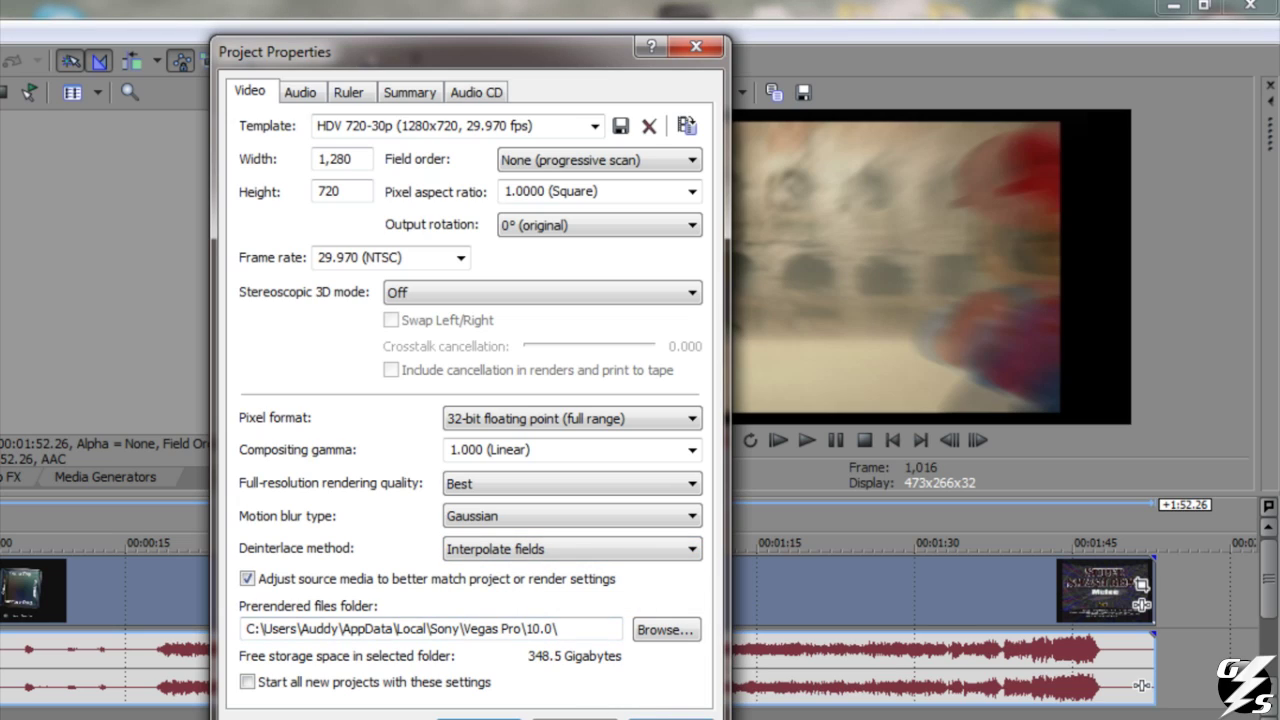
left_click(670, 719)
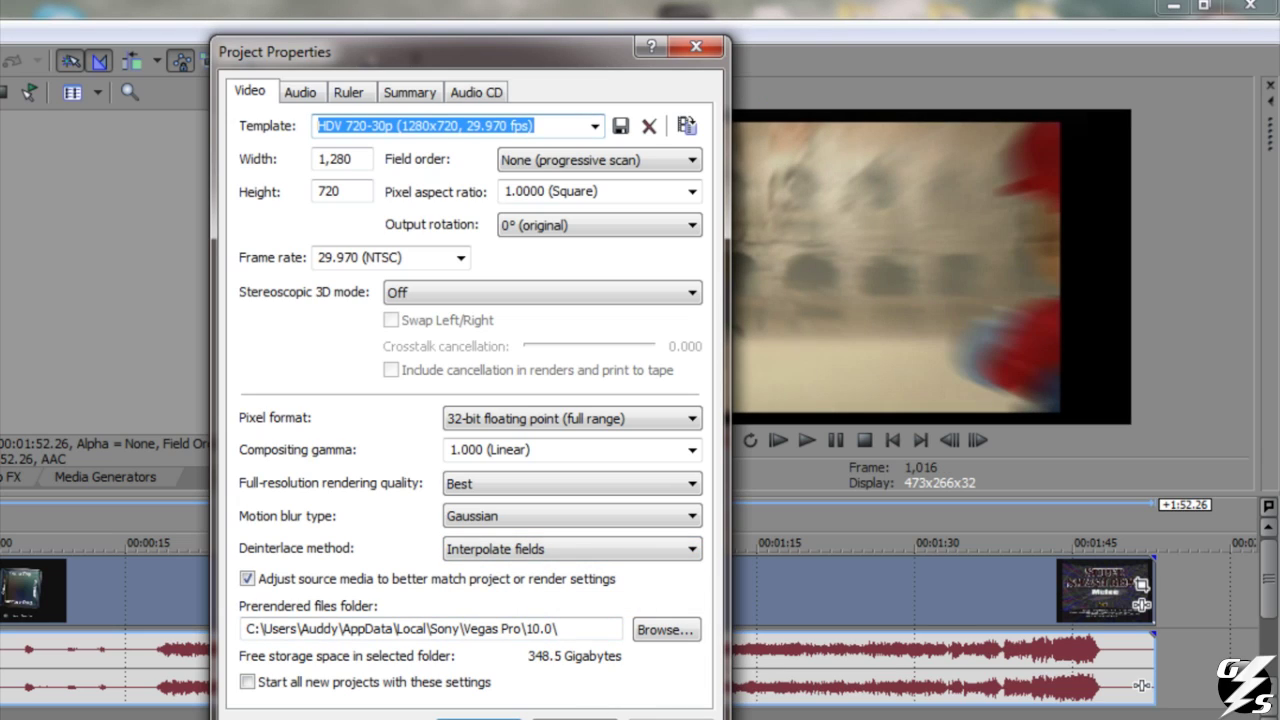
left_click(478, 718)
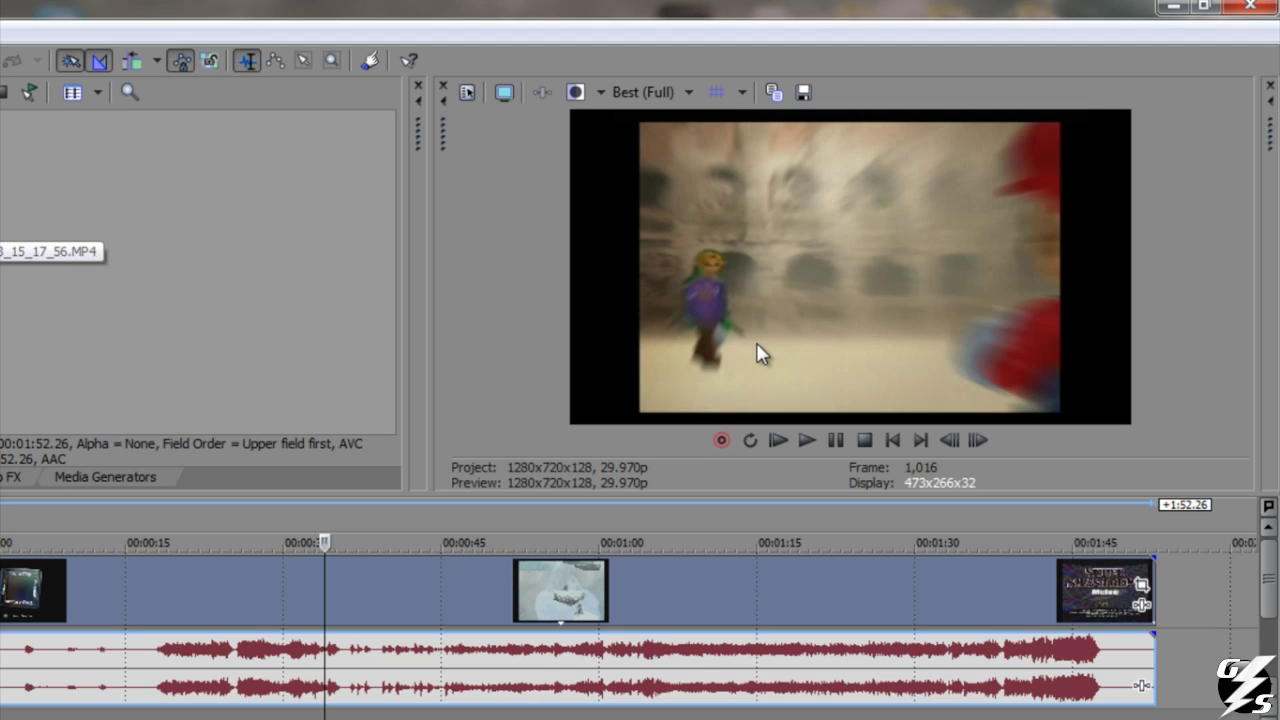
- Step back a few frames, then play the clip forward from about 0:58
left_click(327, 535)
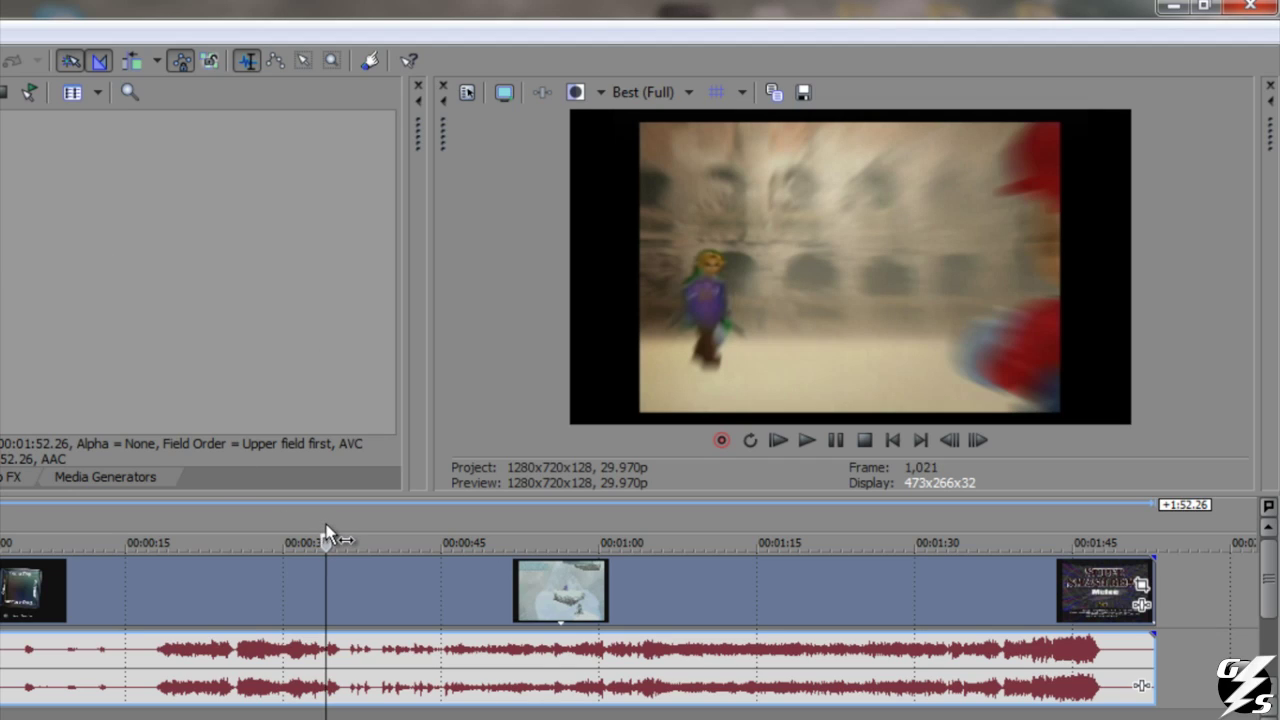
key("Left")
key("Left")
key("Left")
key("Left")
key("Left")
key("Left")
key("Left")
key("Left")
key("Left")
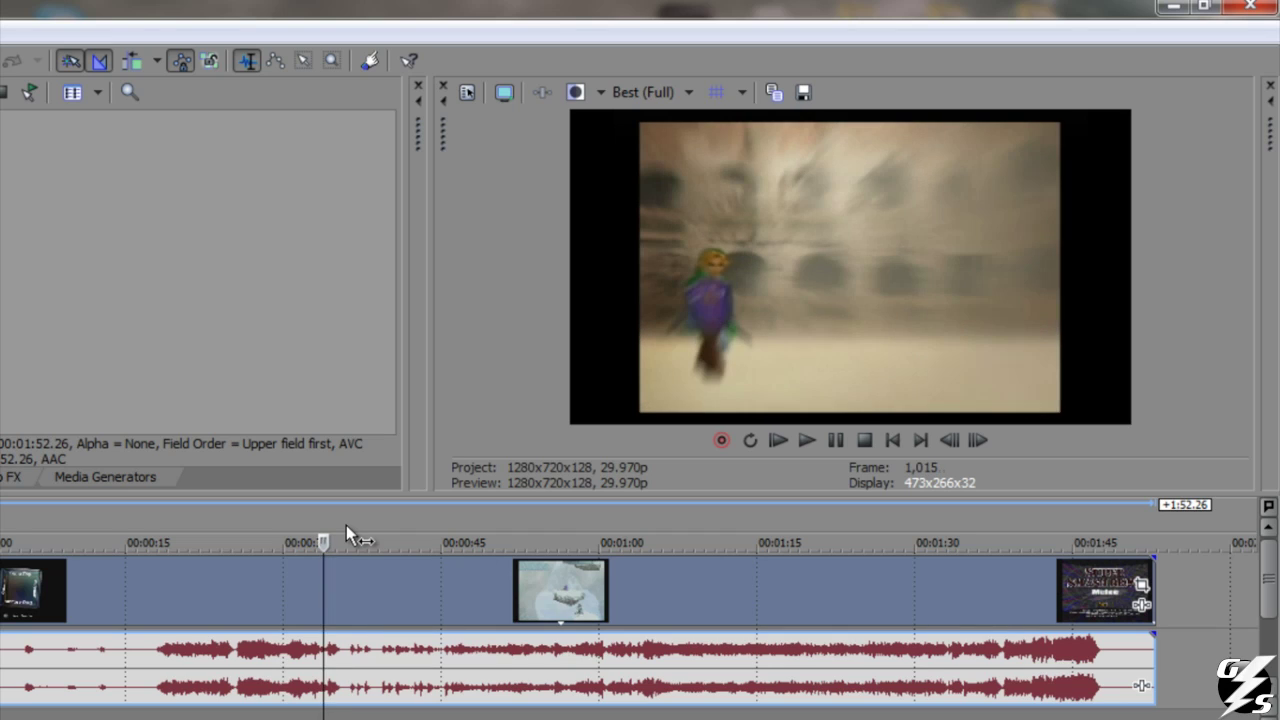
key("Left")
key("Left")
key("Left")
key("Left")
key("Left")
key("Left")
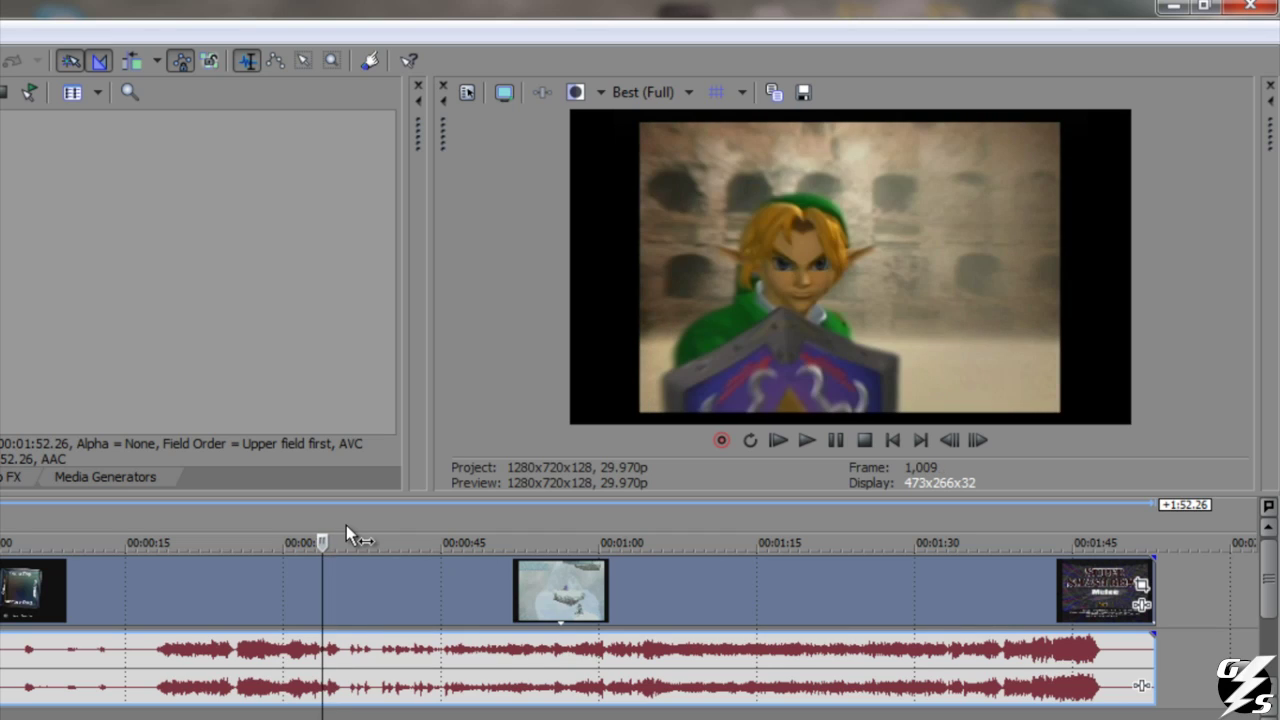
key("Left")
key("Left")
key("Left")
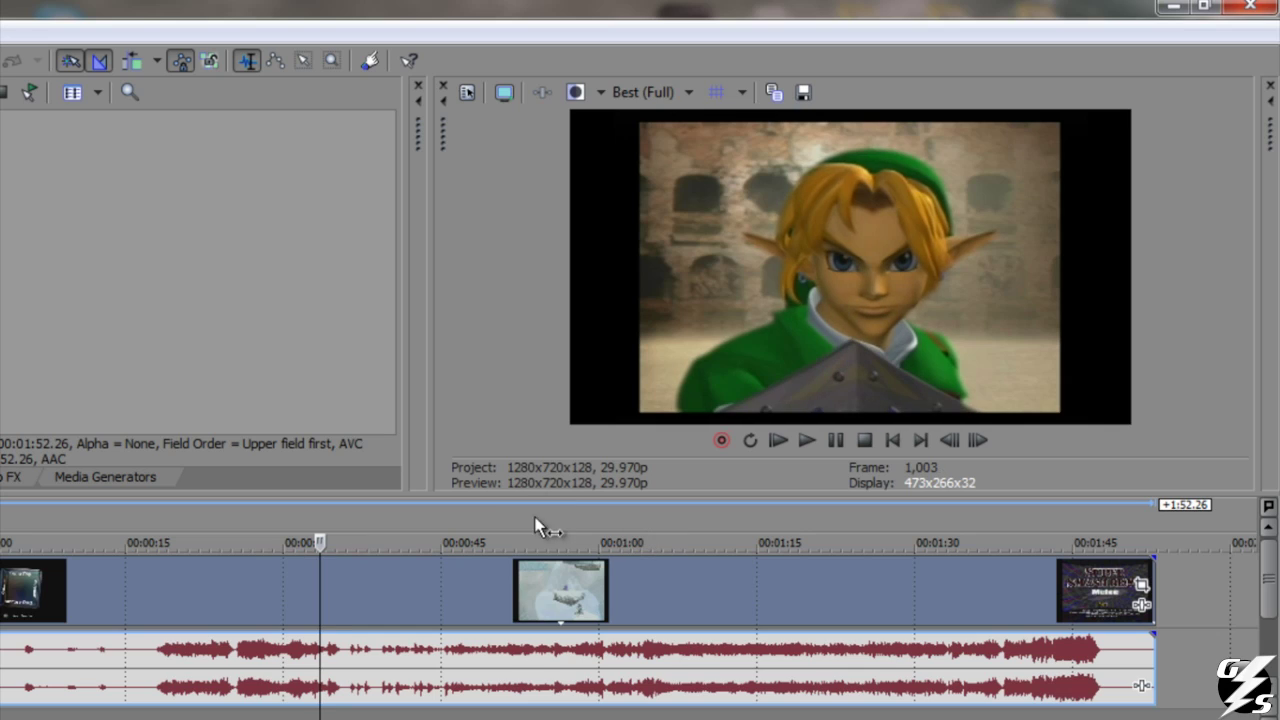
left_click_drag(602, 519, 580, 521)
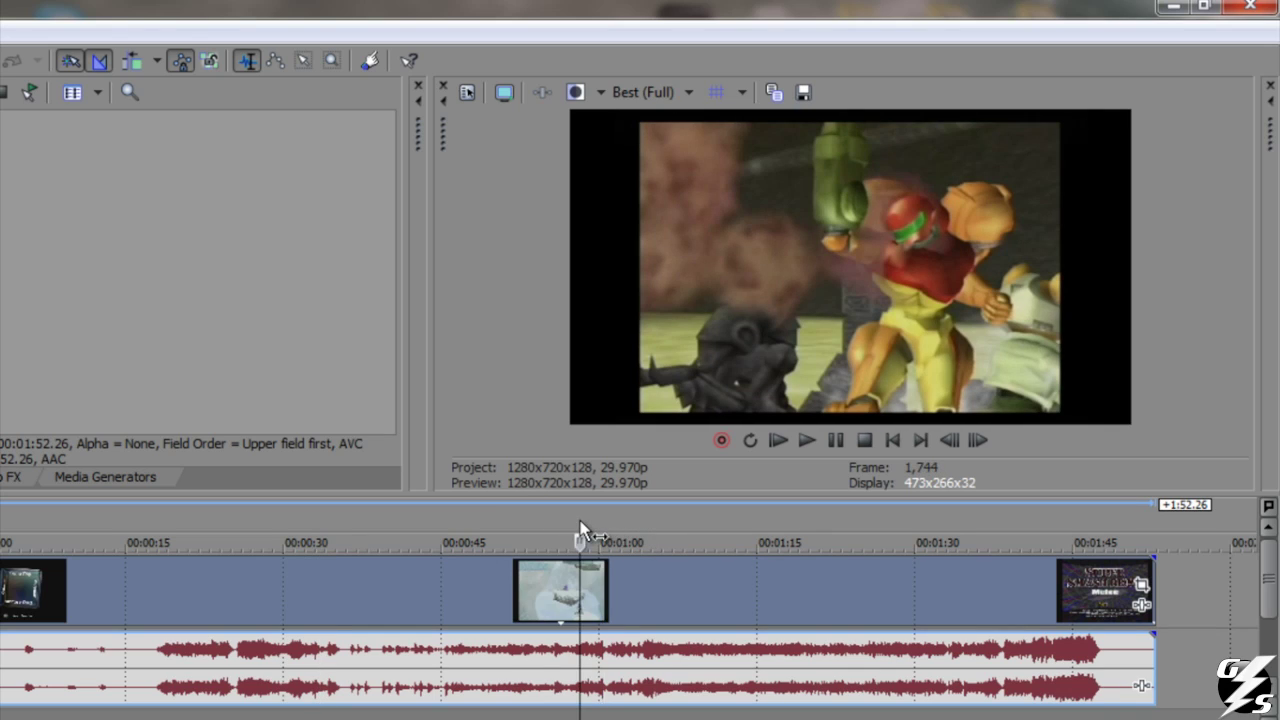
key("space")
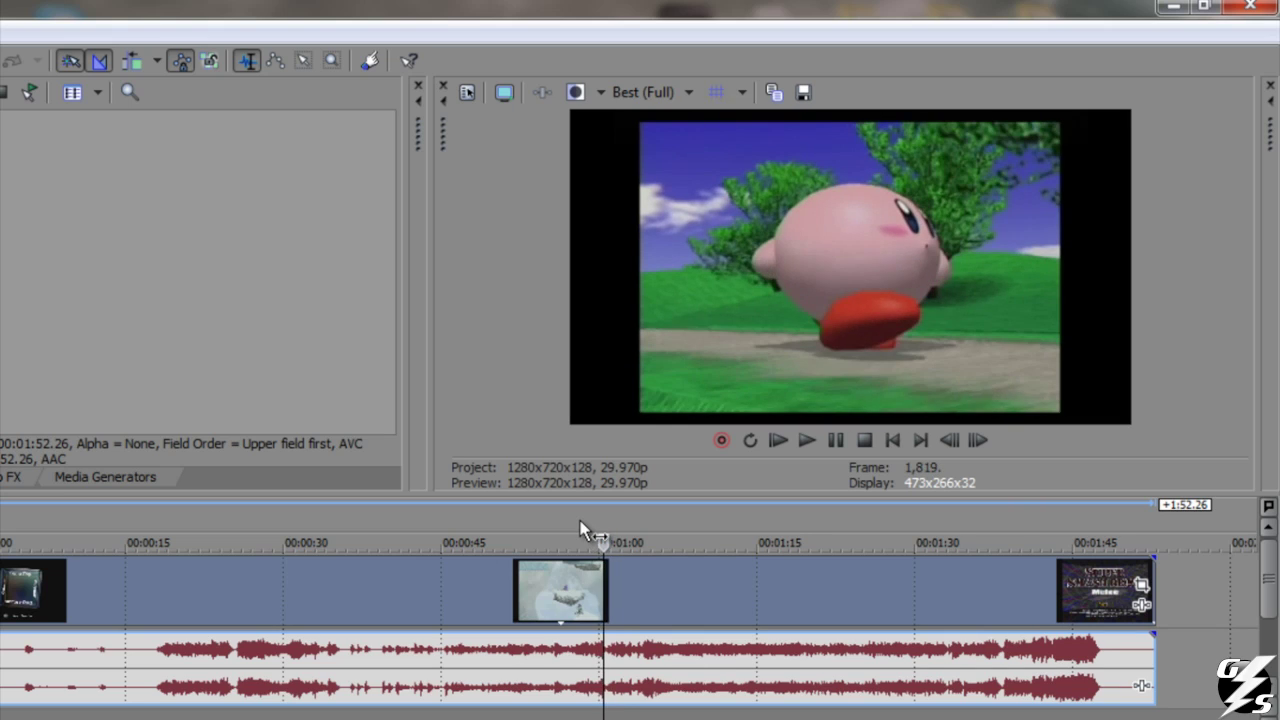
- Play from the Zelda scene near 0:51 and stop on the Yoshi frame
key("j")
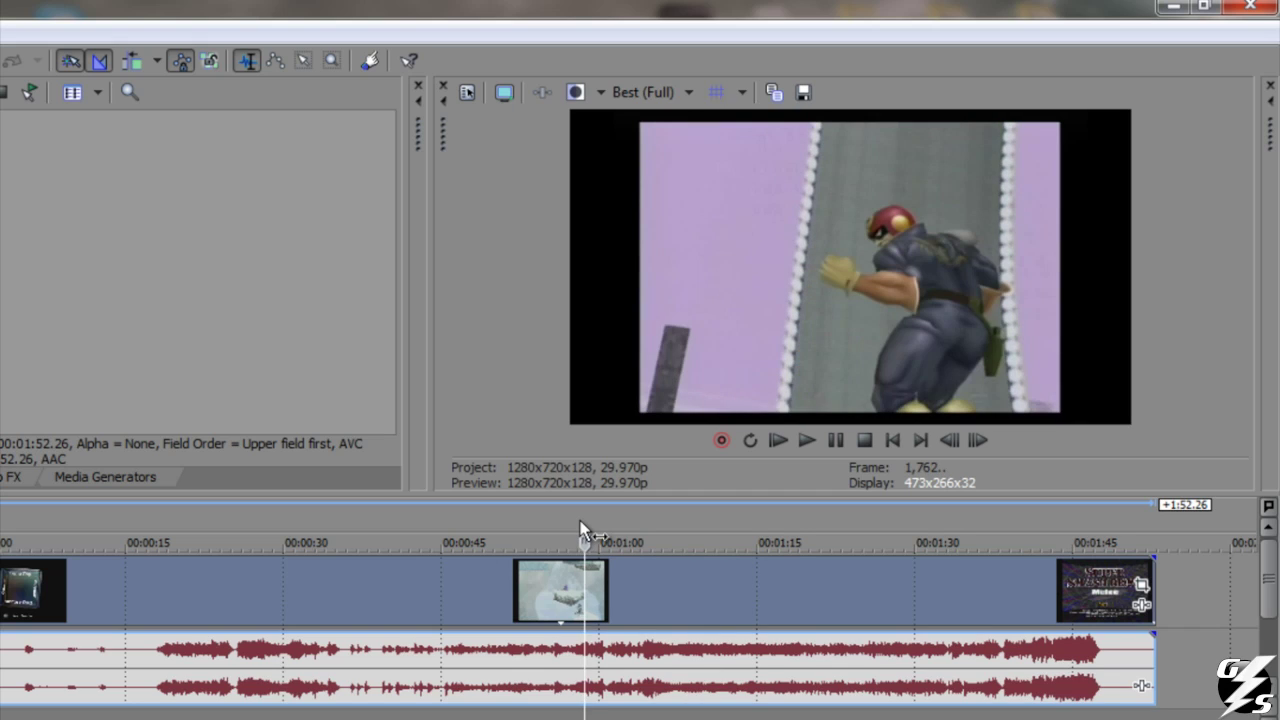
left_click(511, 525)
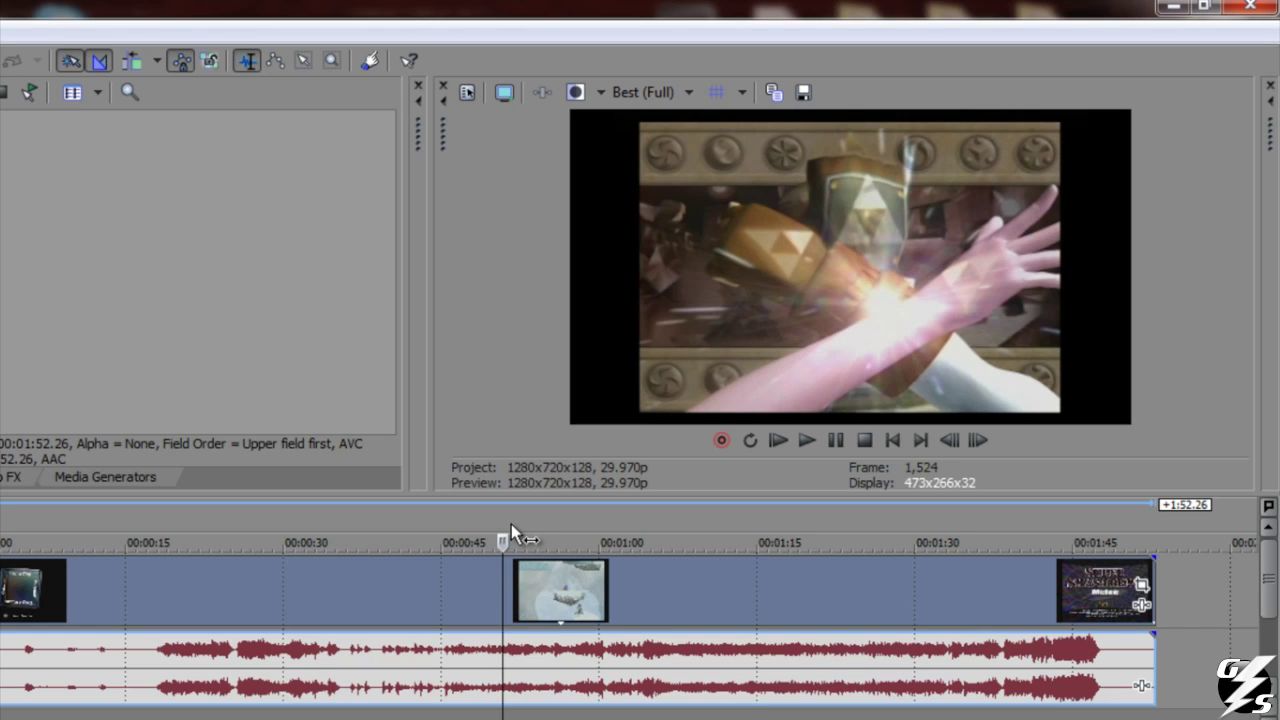
key("l")
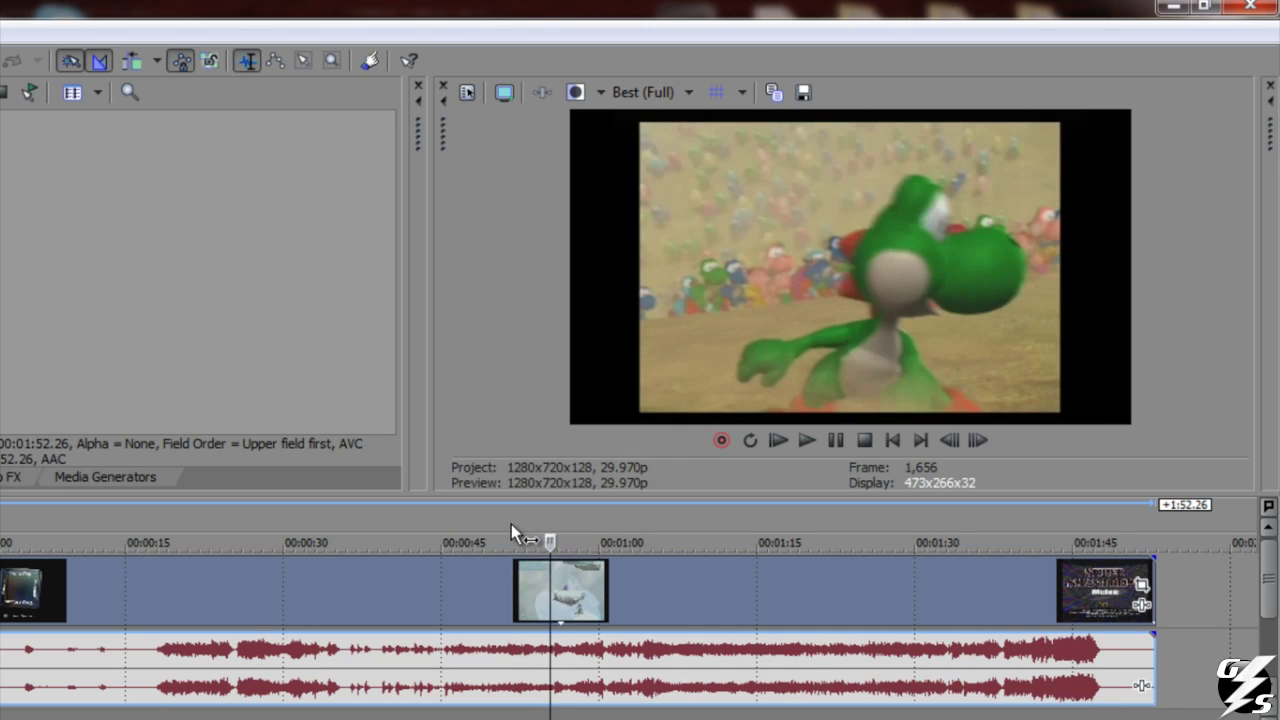
key("k")
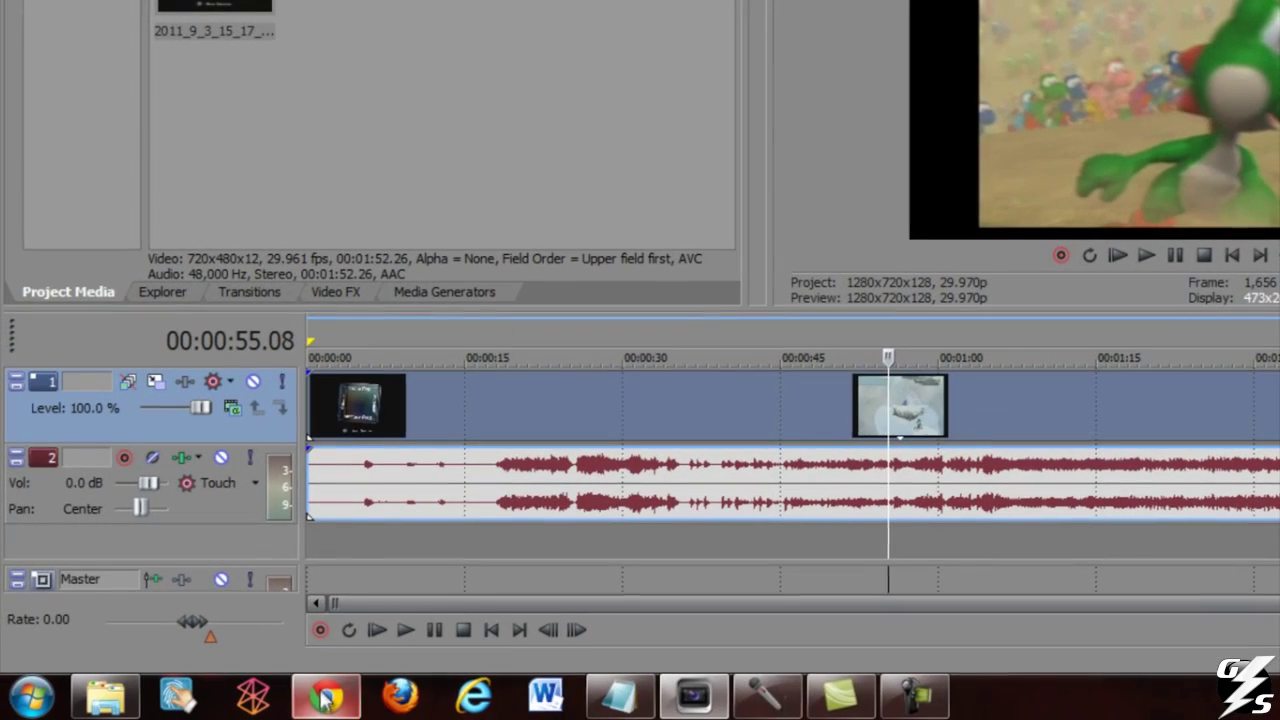
mouse_move(325, 700)
left_click(310, 560)
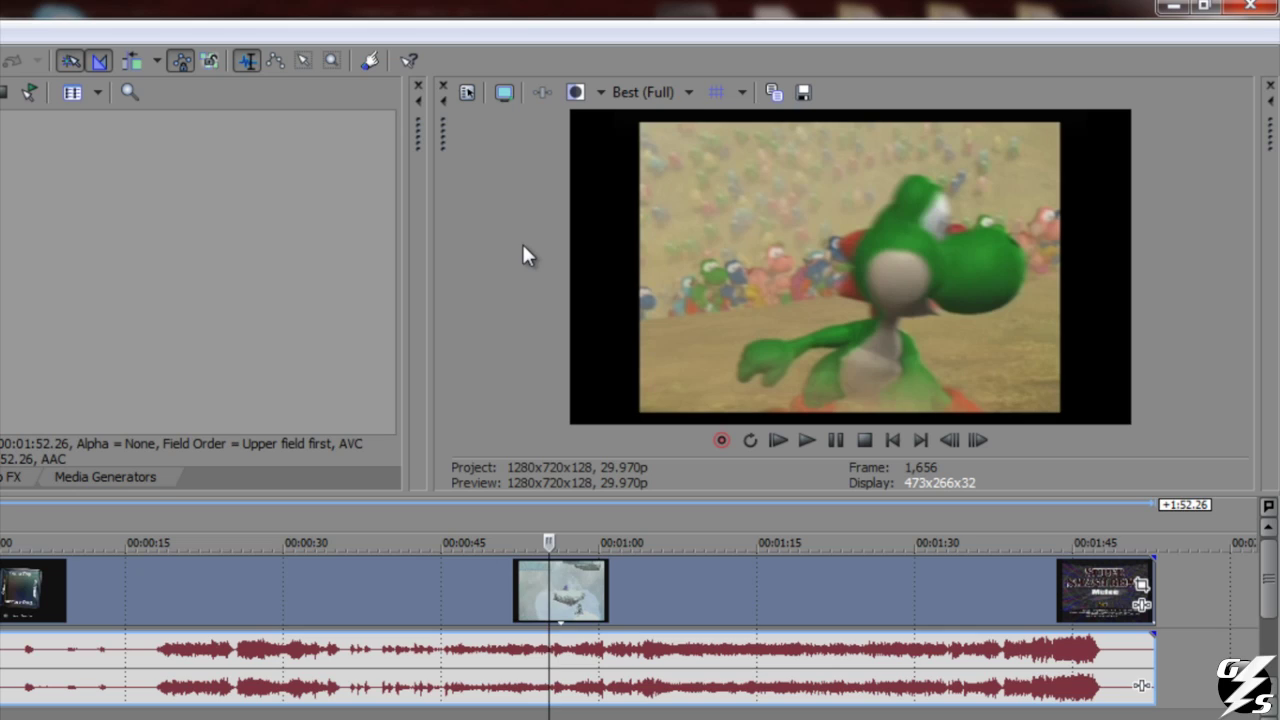
right_click(618, 585)
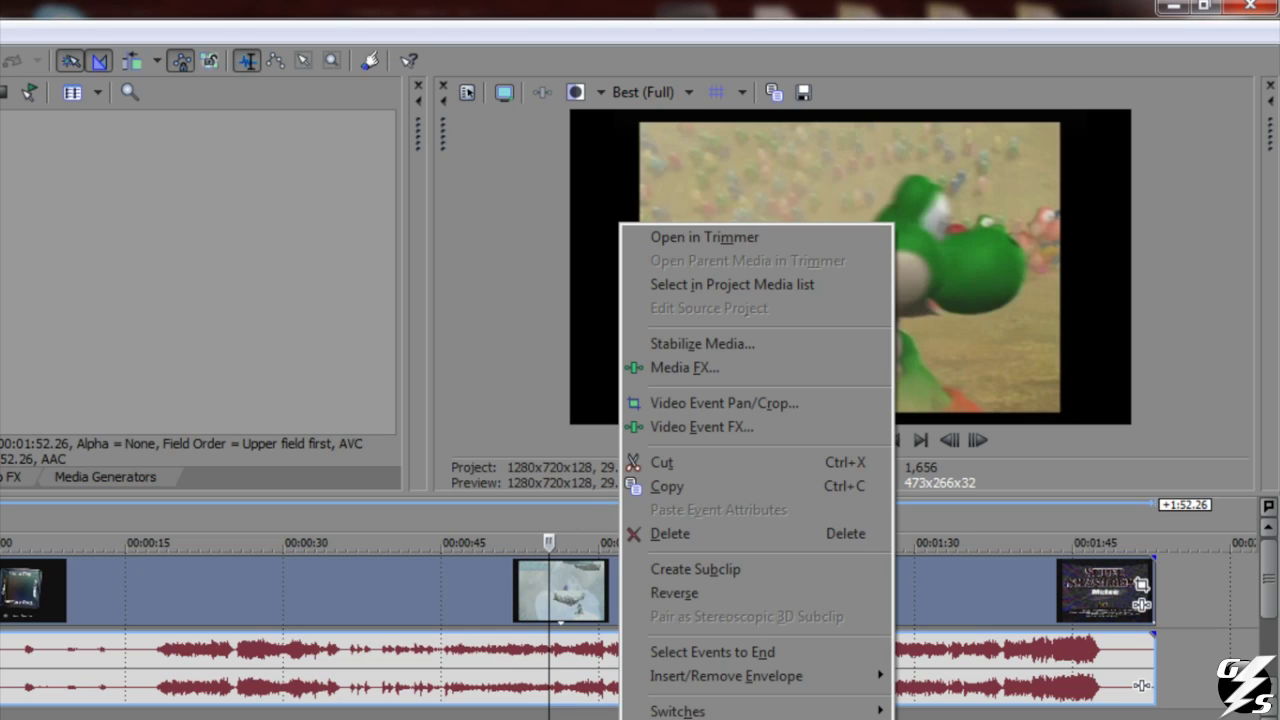
left_click(521, 290)
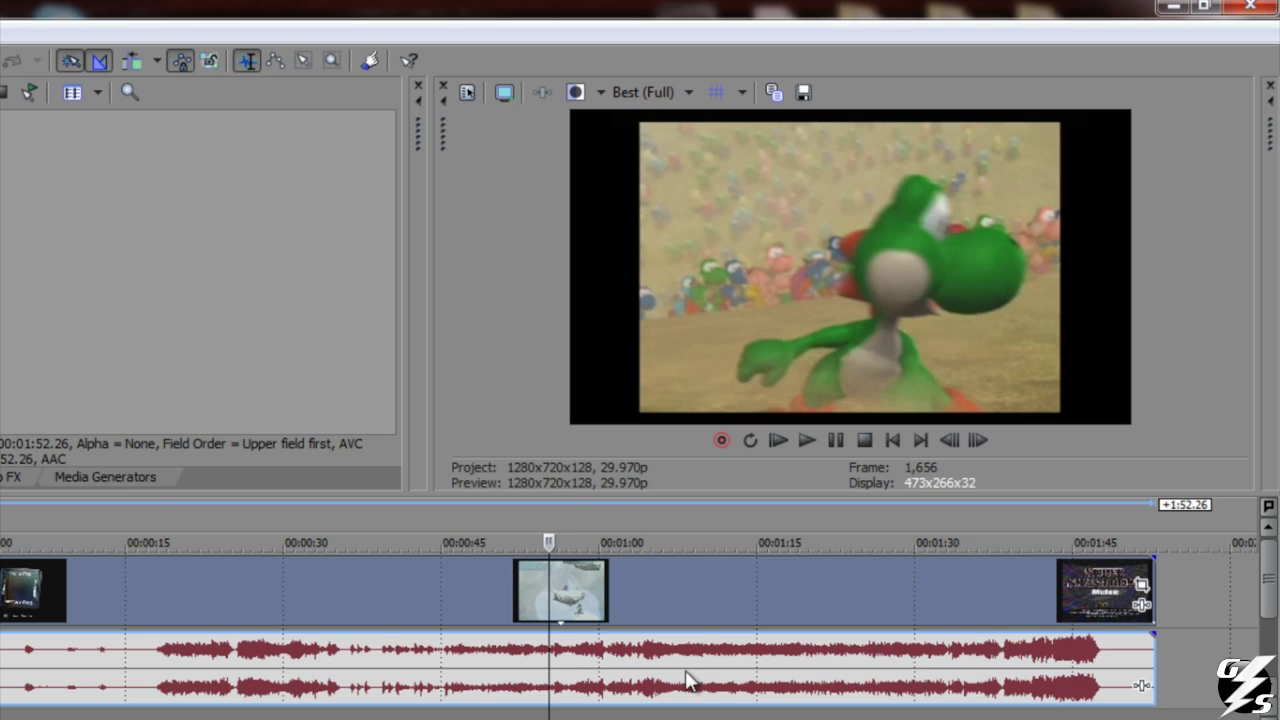
right_click(671, 593)
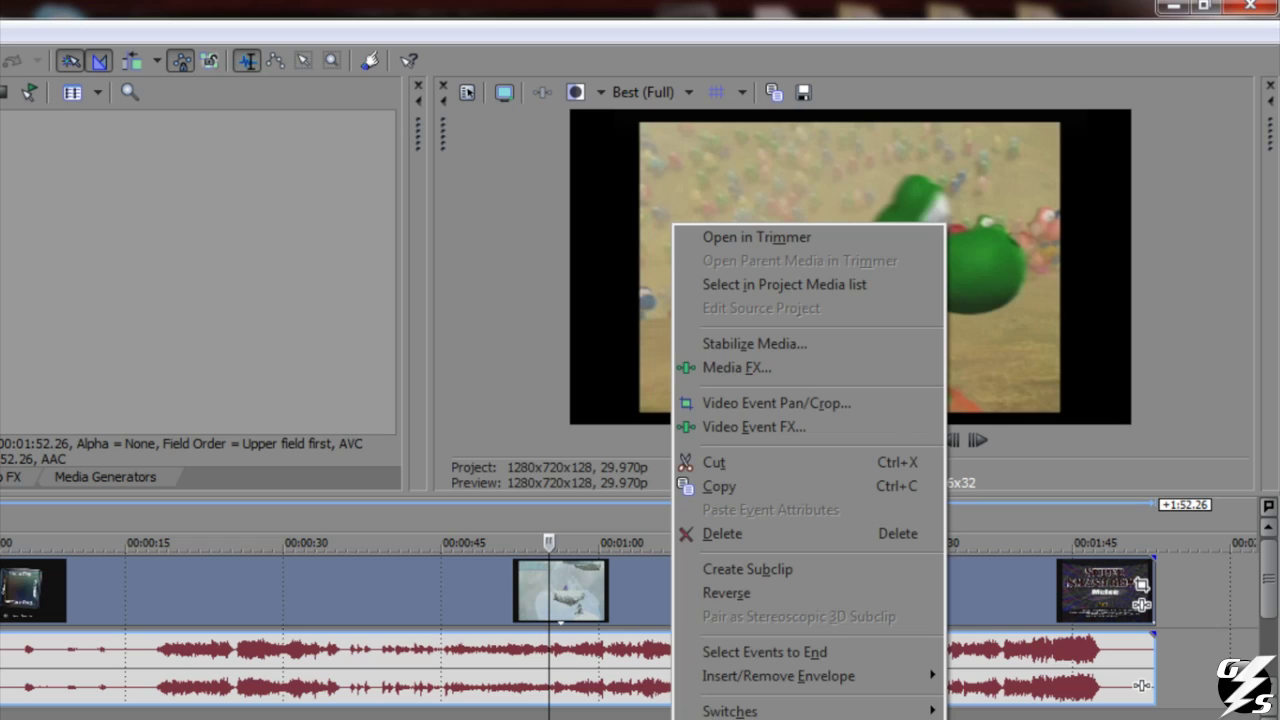
- Turn off Maintain aspect ratio for the gameplay clip
left_click(740, 718)
left_click(289, 267)
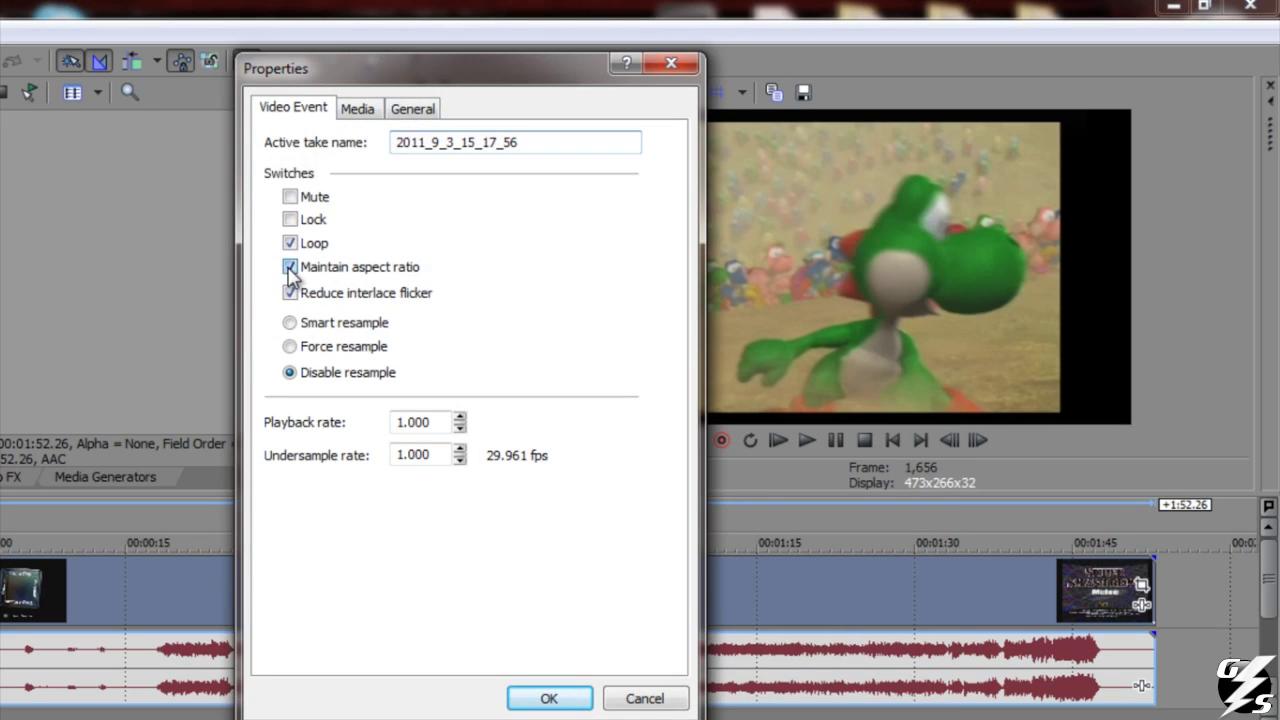
left_click(289, 267)
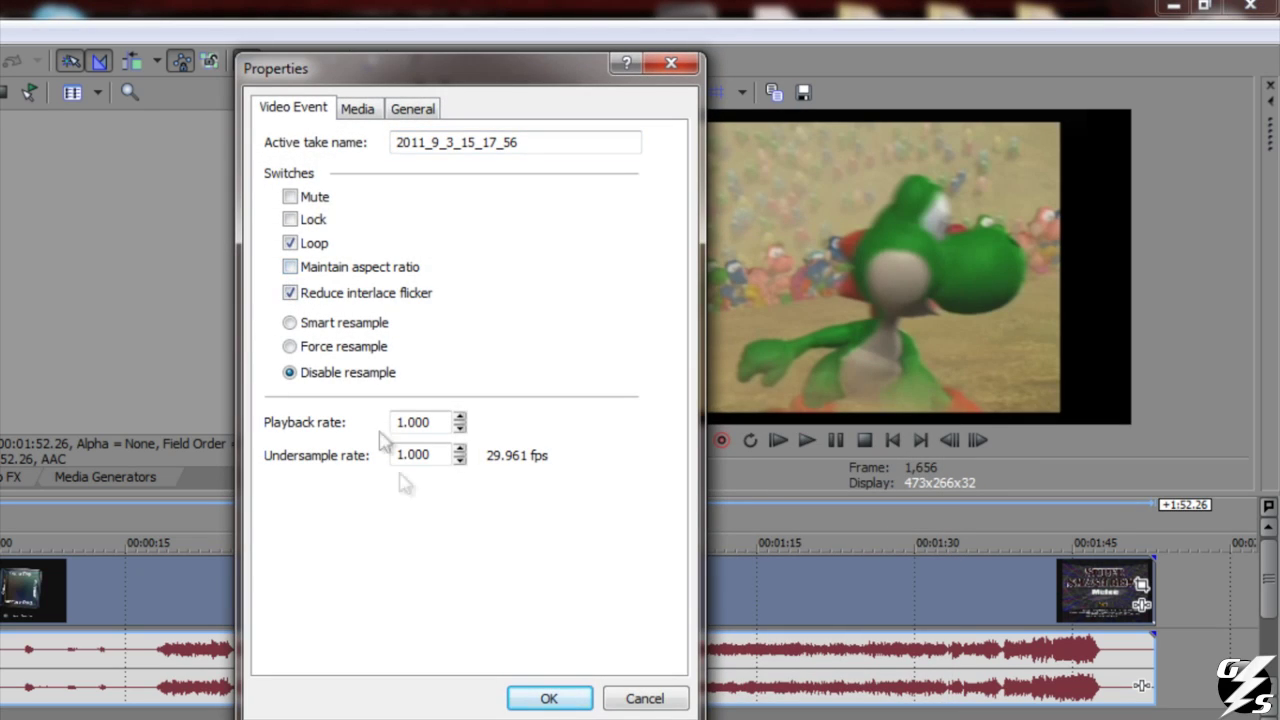
left_click(560, 699)
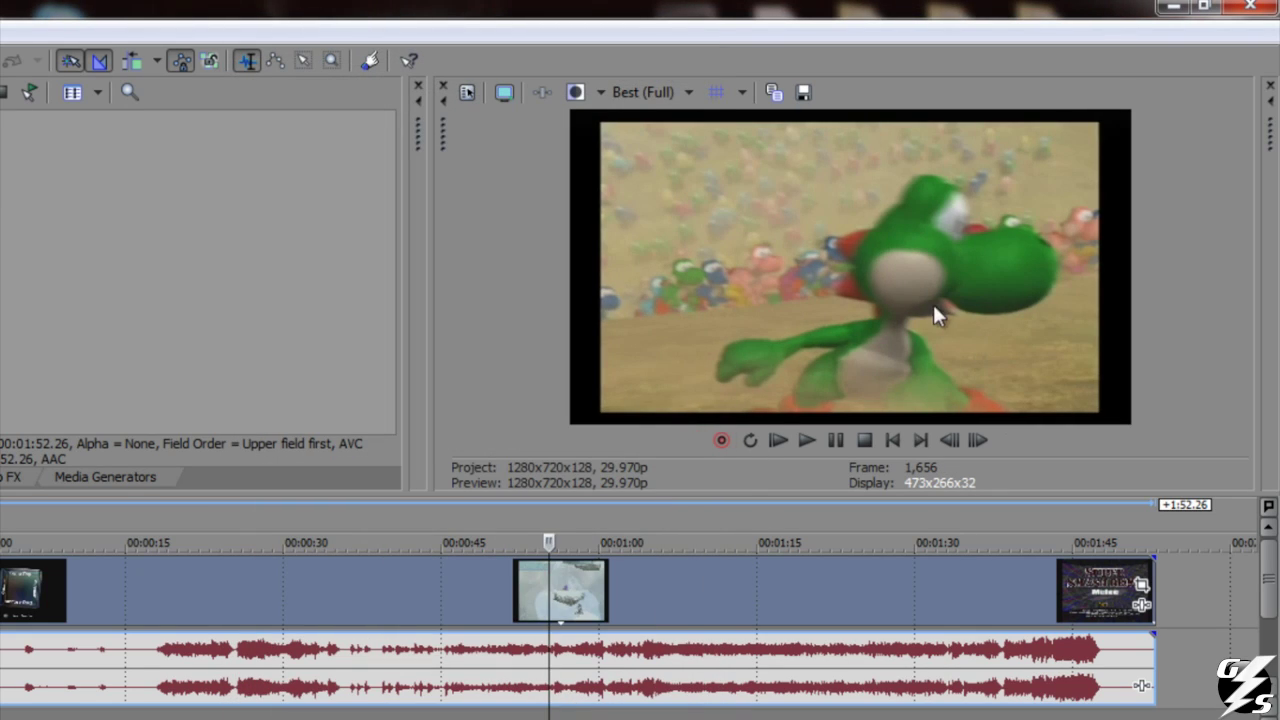
- Try Smart resample on the gameplay clip
right_click(727, 620)
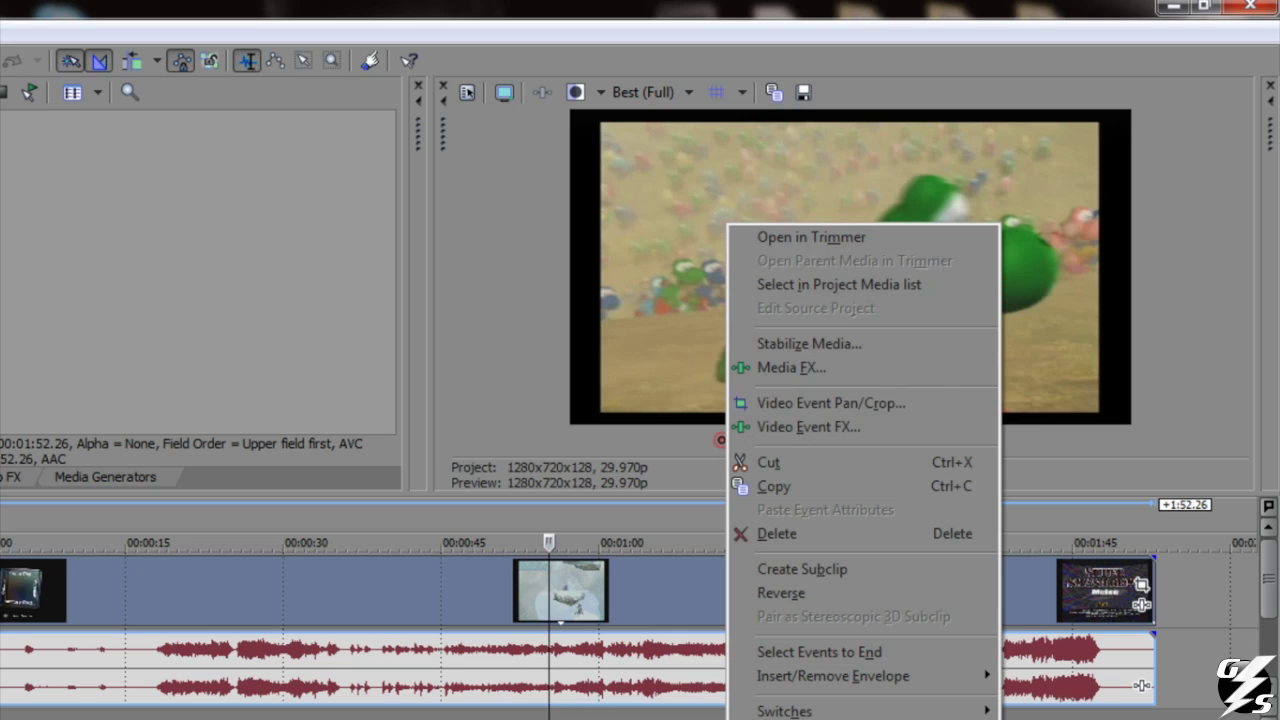
left_click(790, 719)
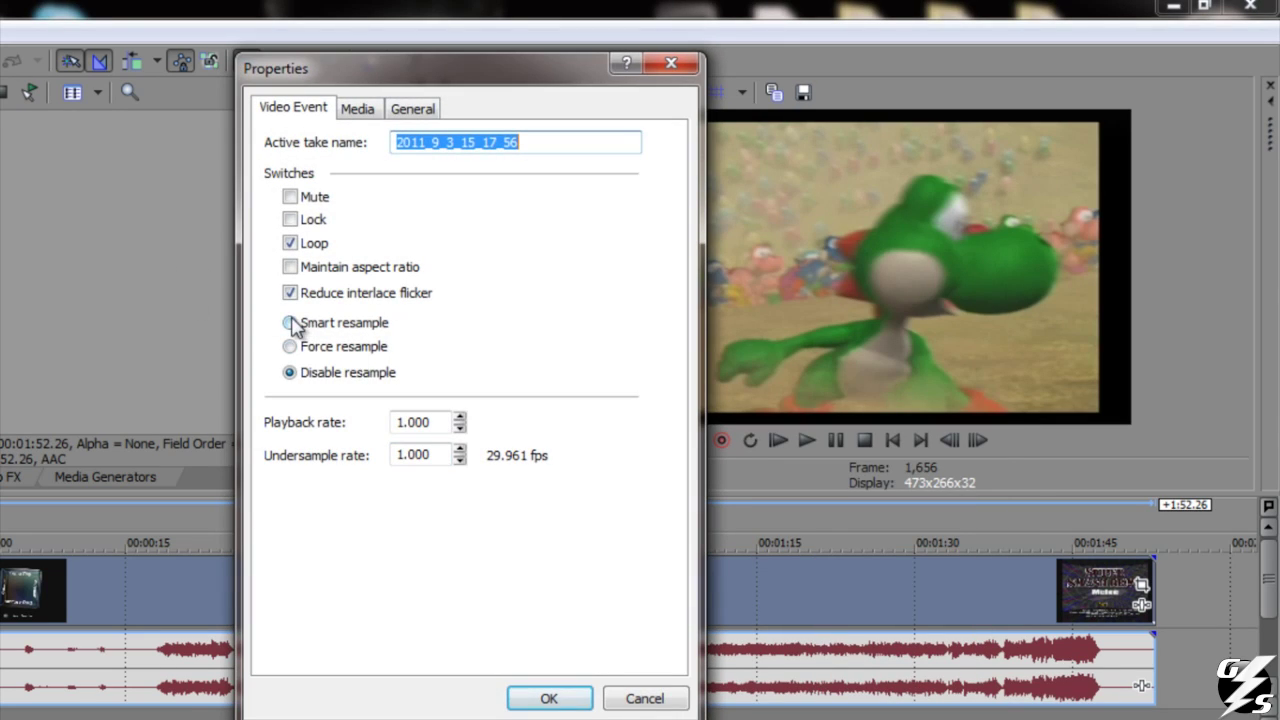
left_click(290, 322)
left_click(584, 695)
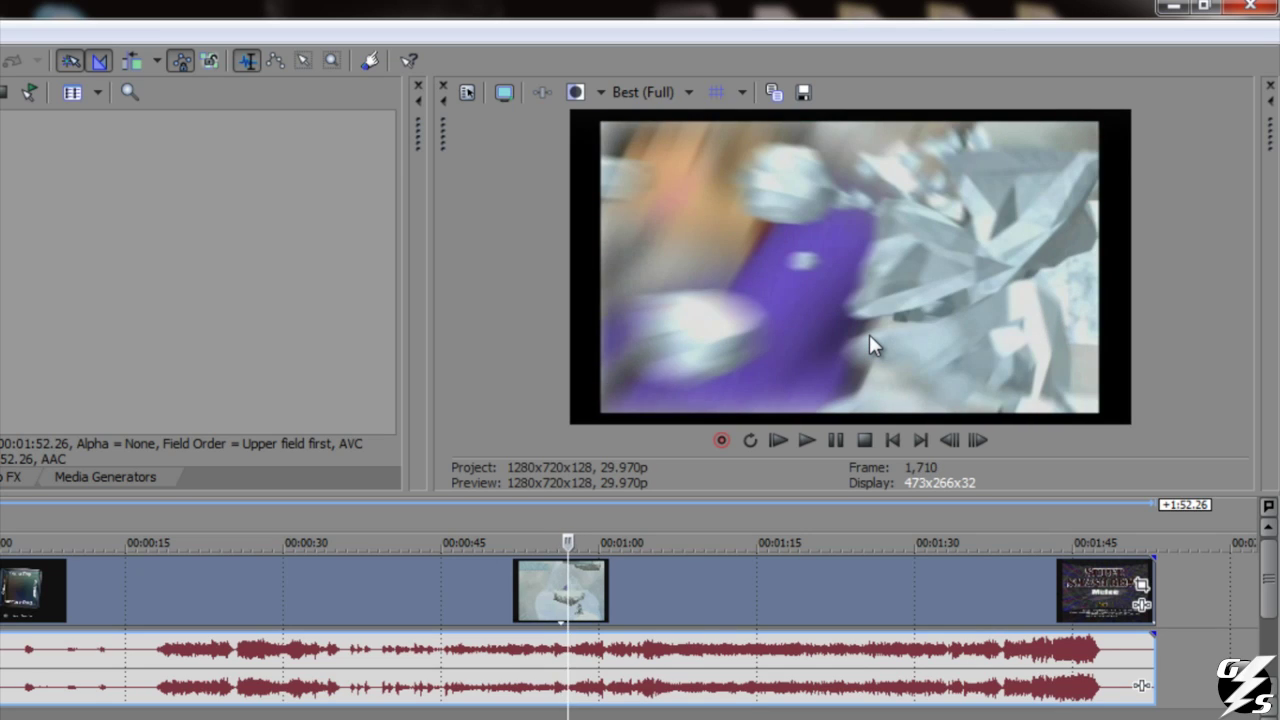
- Set the clip back to Disable resample and return to about 00:00:51
right_click(740, 580)
left_click(790, 716)
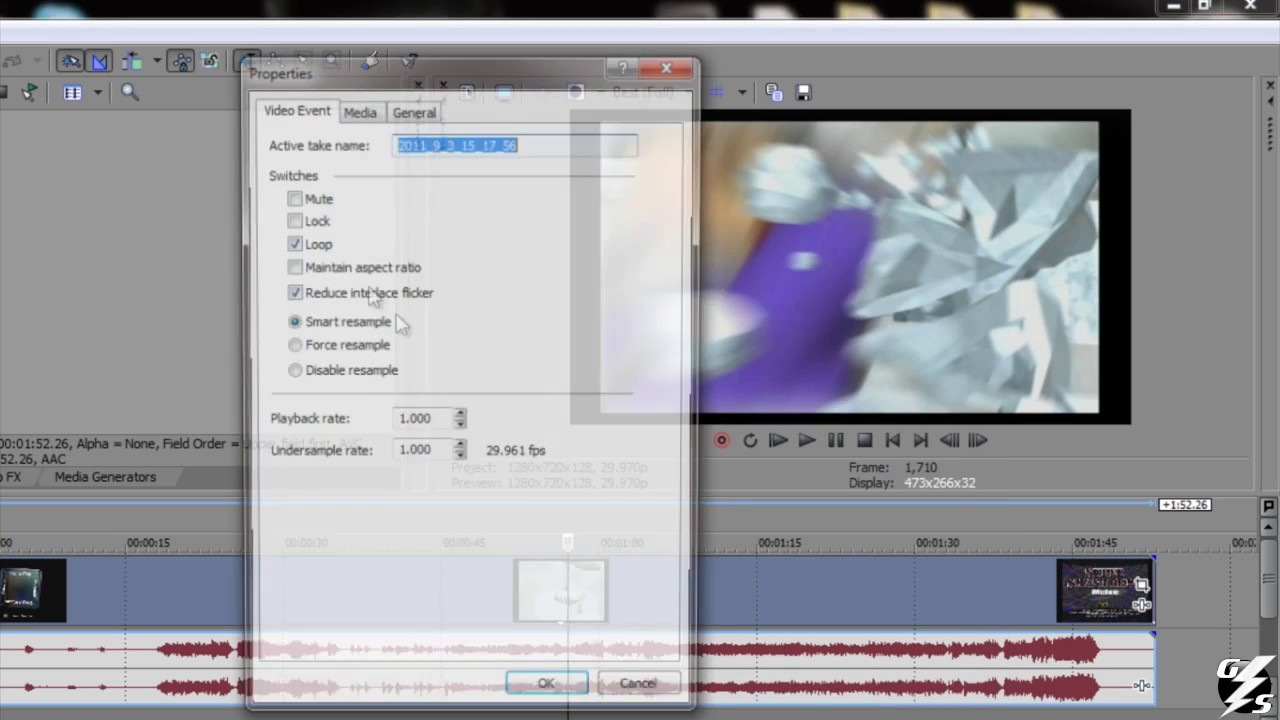
left_click(326, 372)
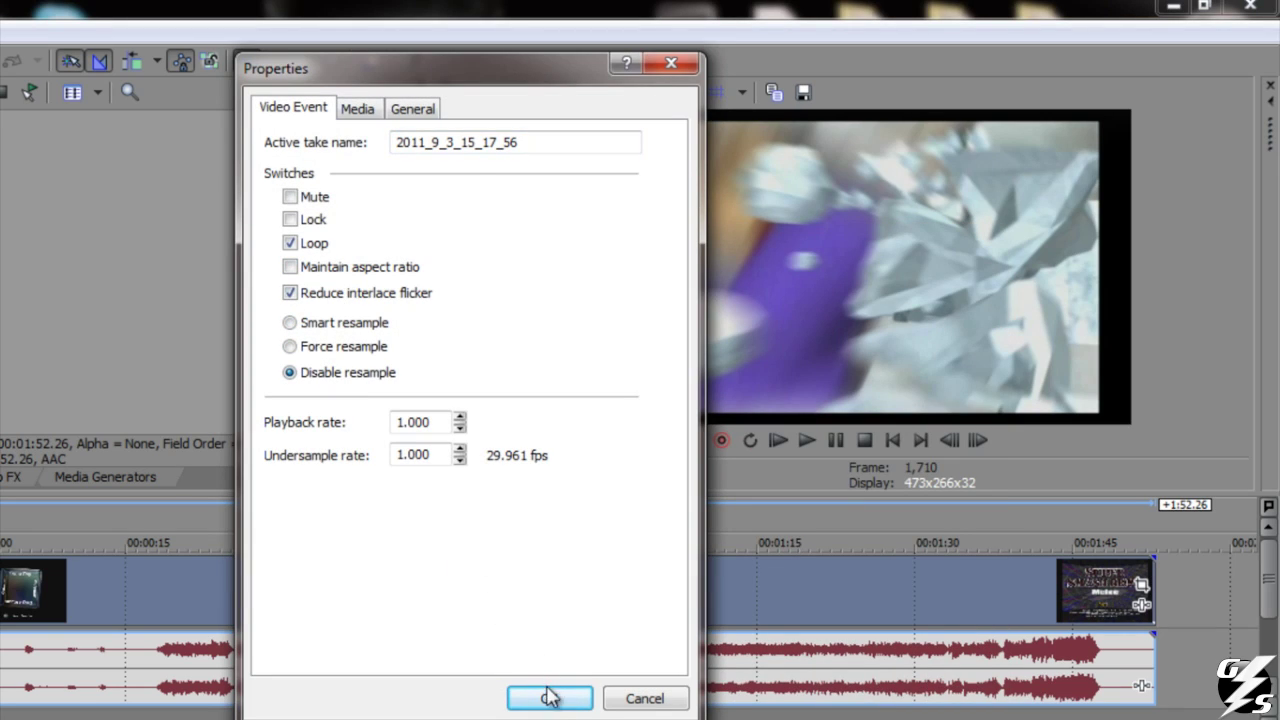
left_click(549, 697)
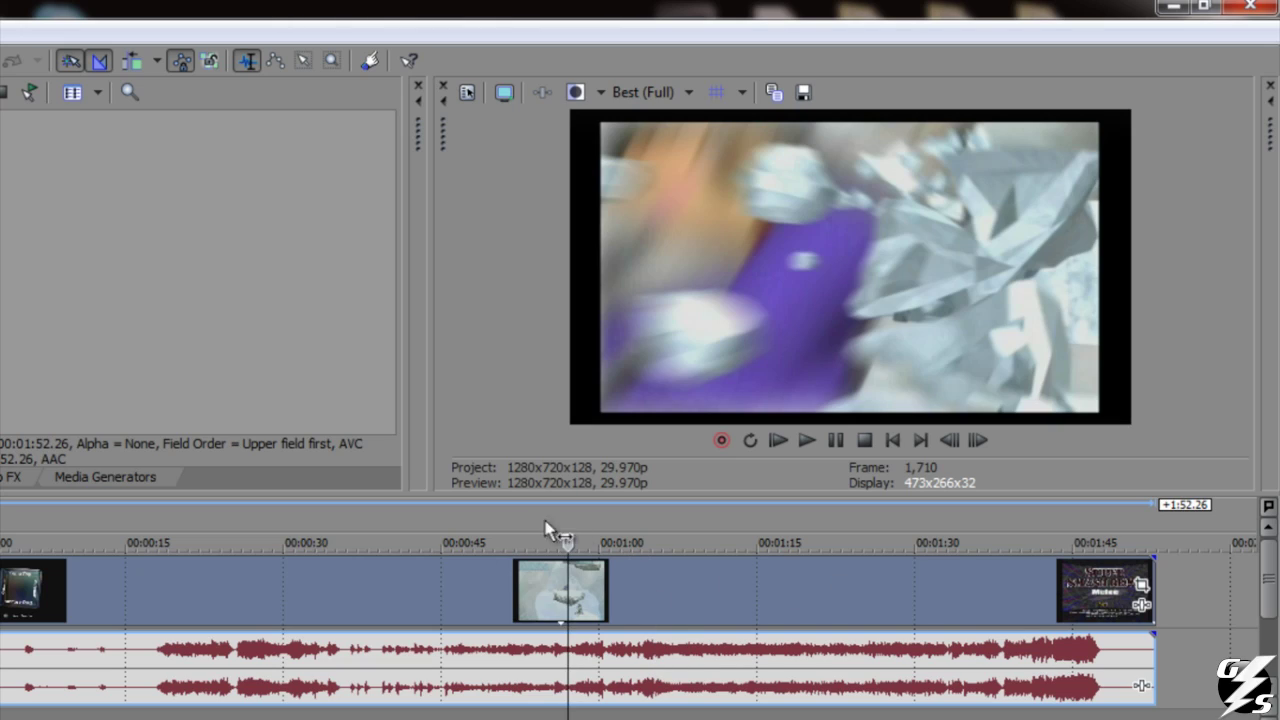
left_click(511, 519)
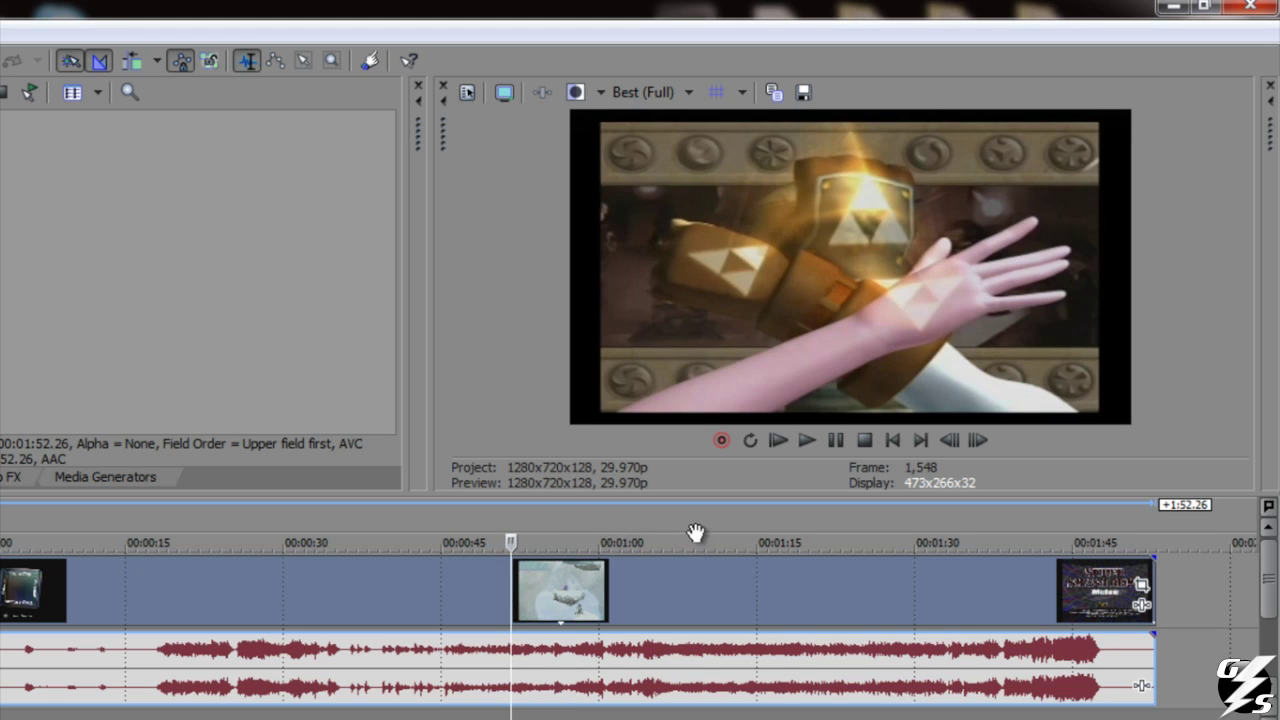
- Apply the Melee Pan/Crop preset to the clip and preview it near 00:01:43
left_click(698, 519)
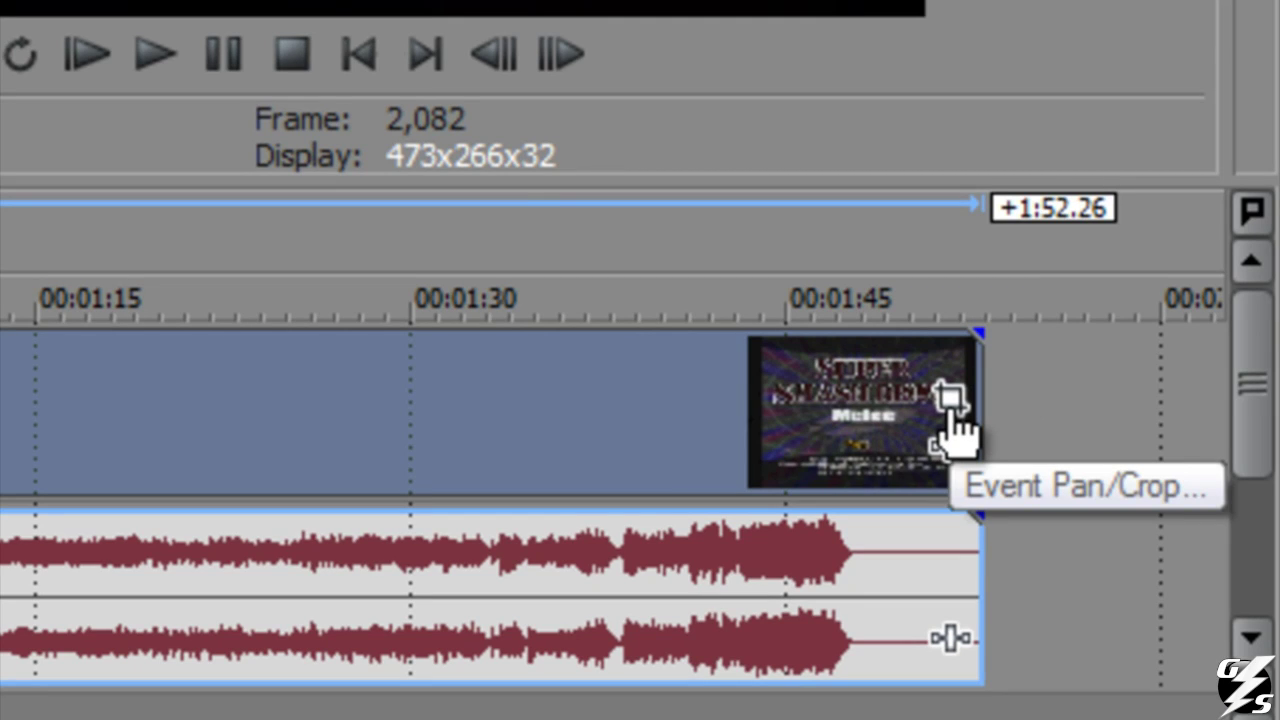
left_click(950, 405)
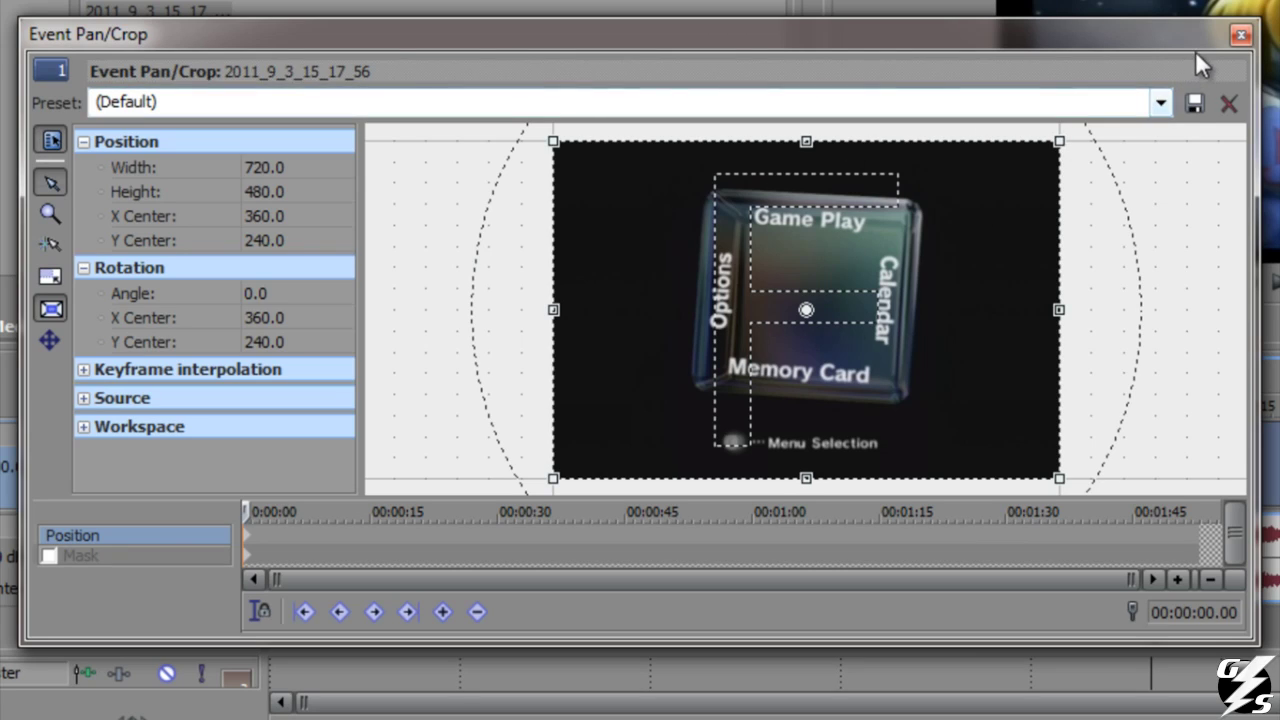
left_click(1162, 102)
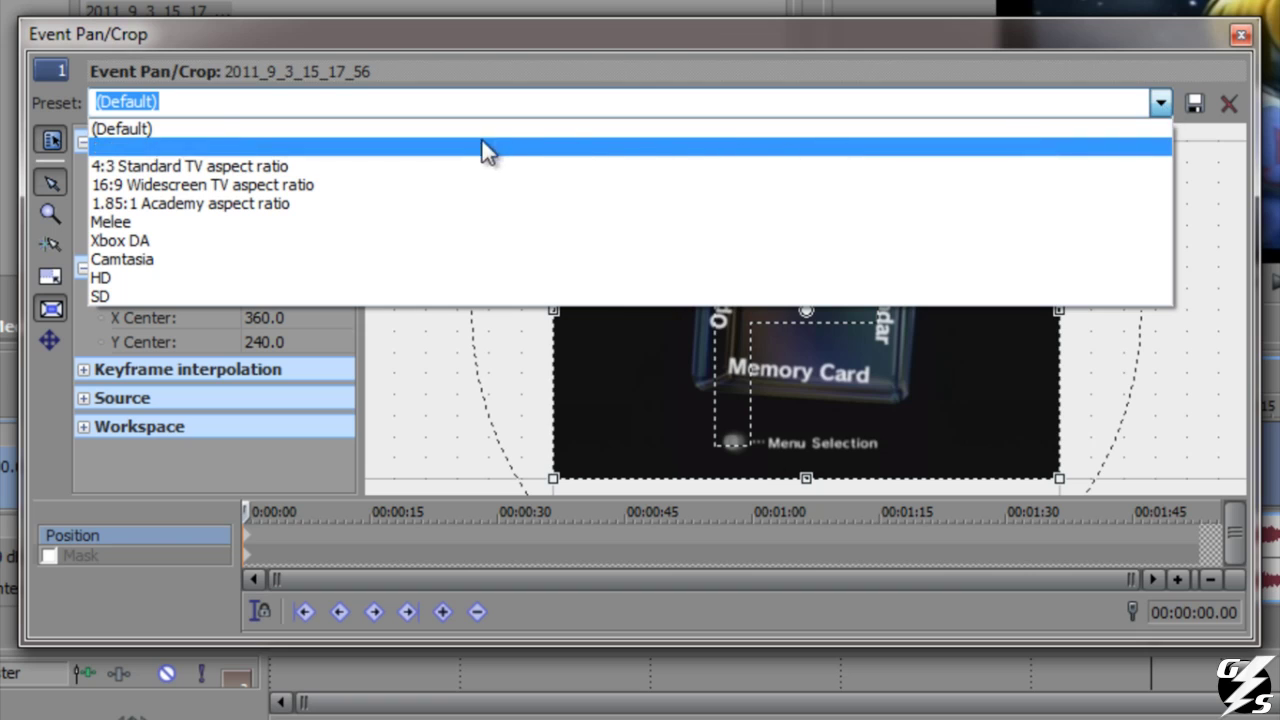
left_click(338, 221)
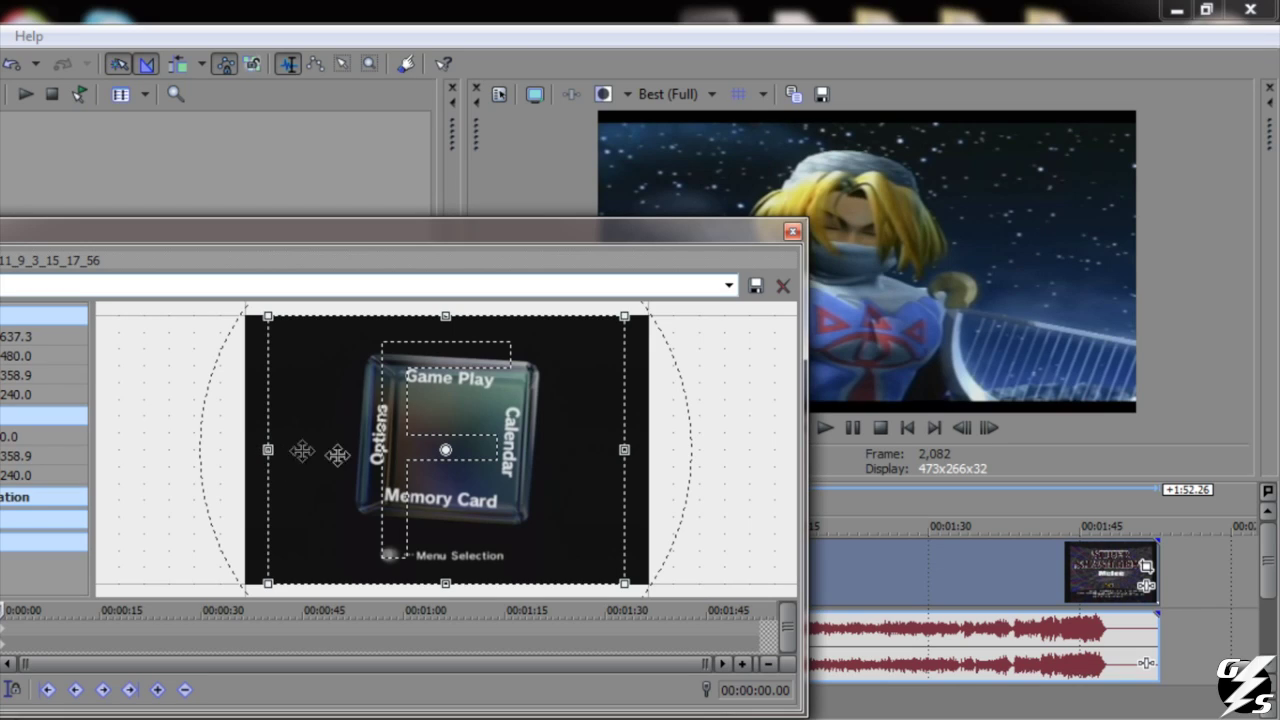
left_click(793, 233)
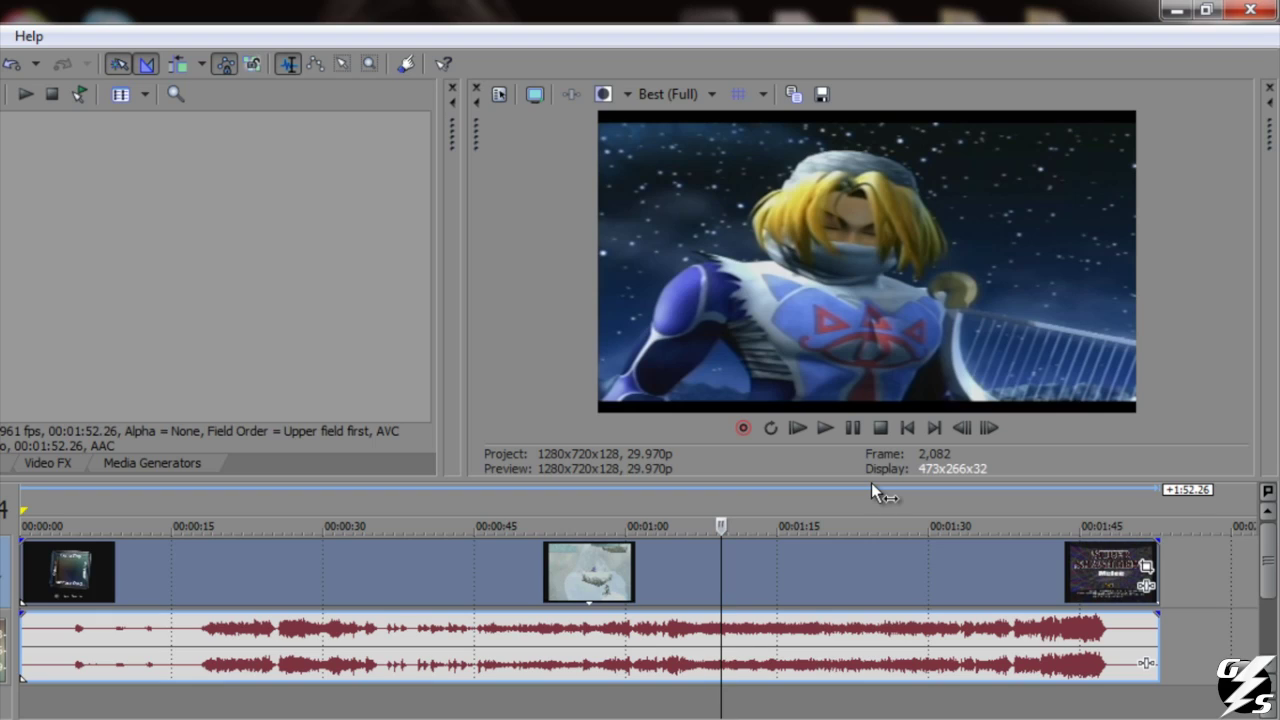
left_click(1071, 520)
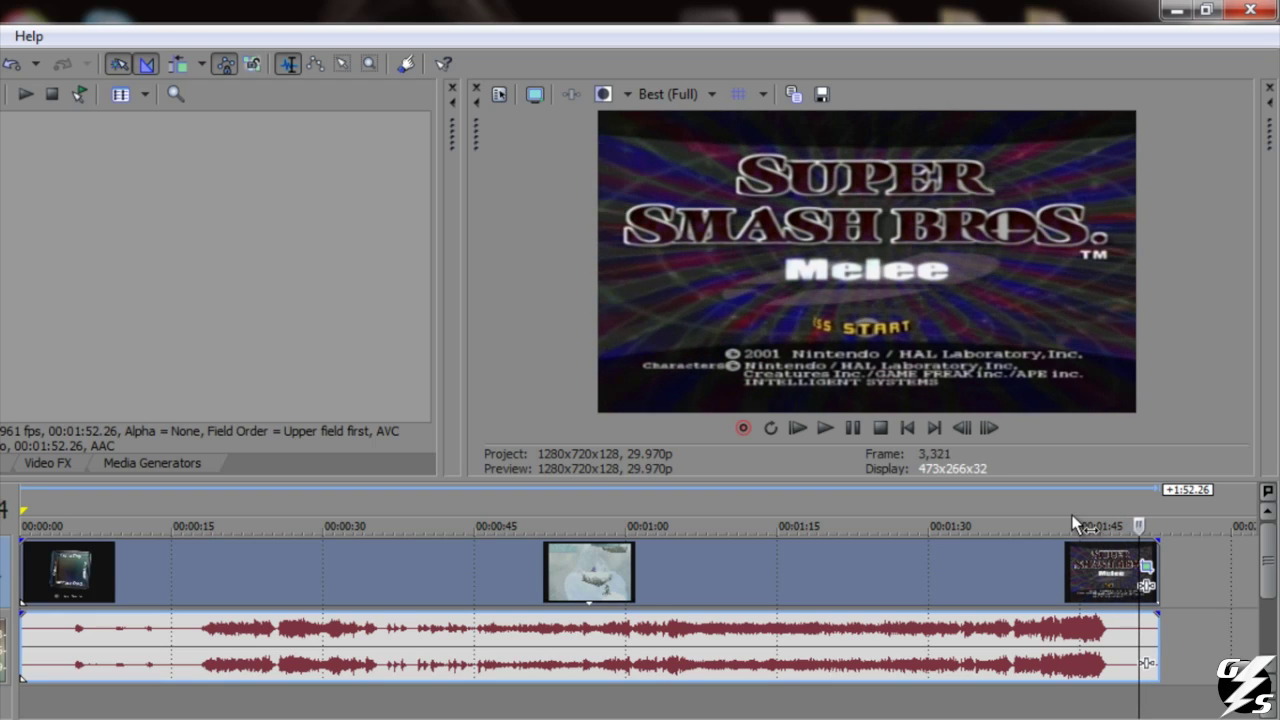
- Stop playback and replay the clip from about 00:00:20
key("space")
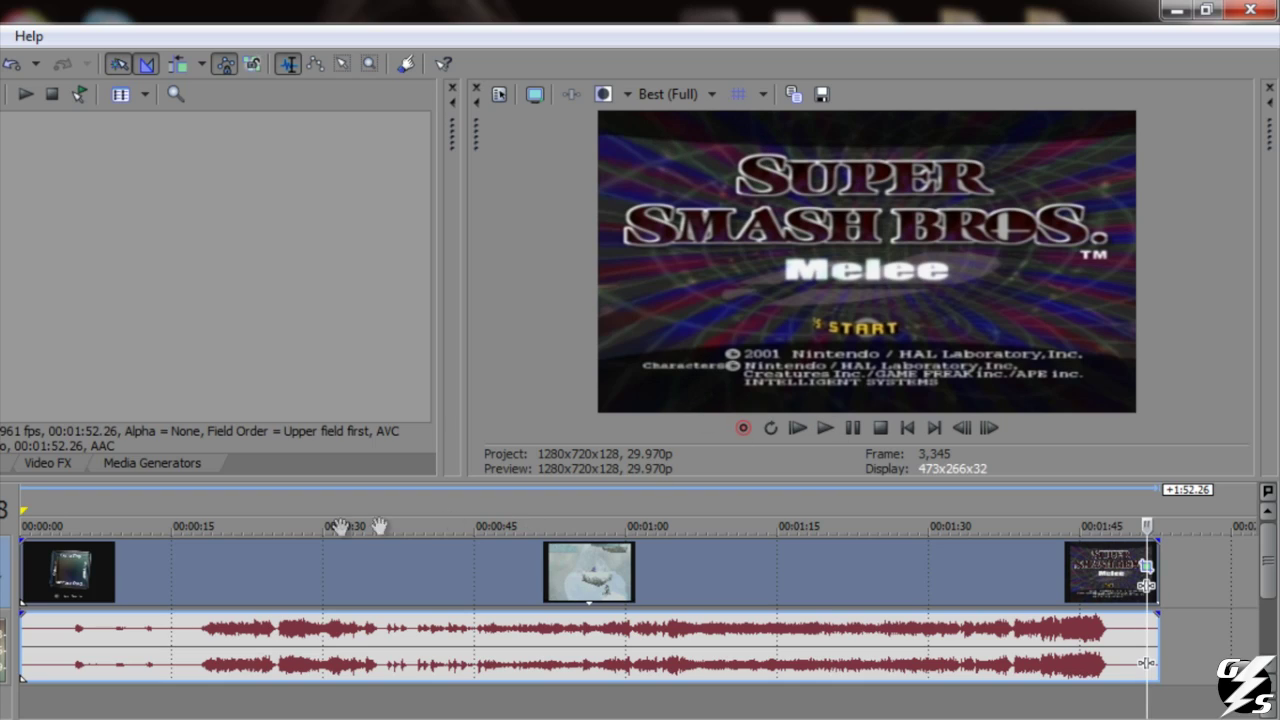
left_click(127, 518)
left_click(196, 514)
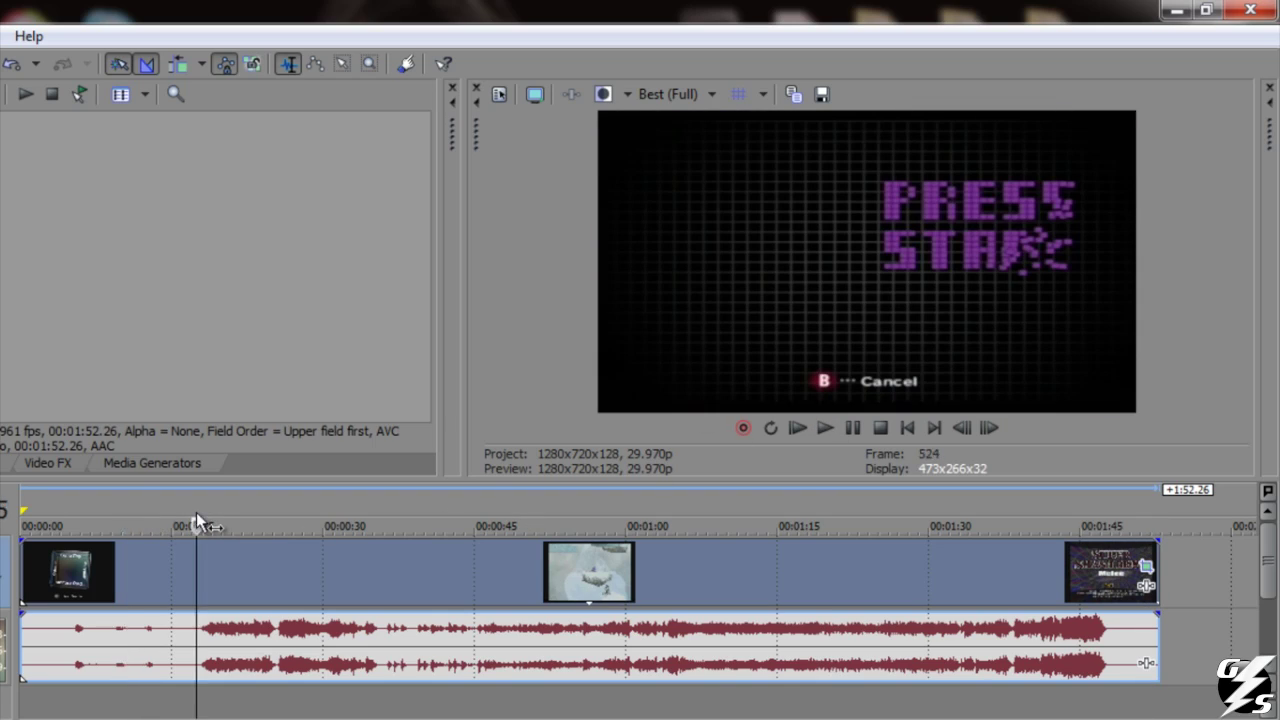
left_click(227, 516)
key("space")
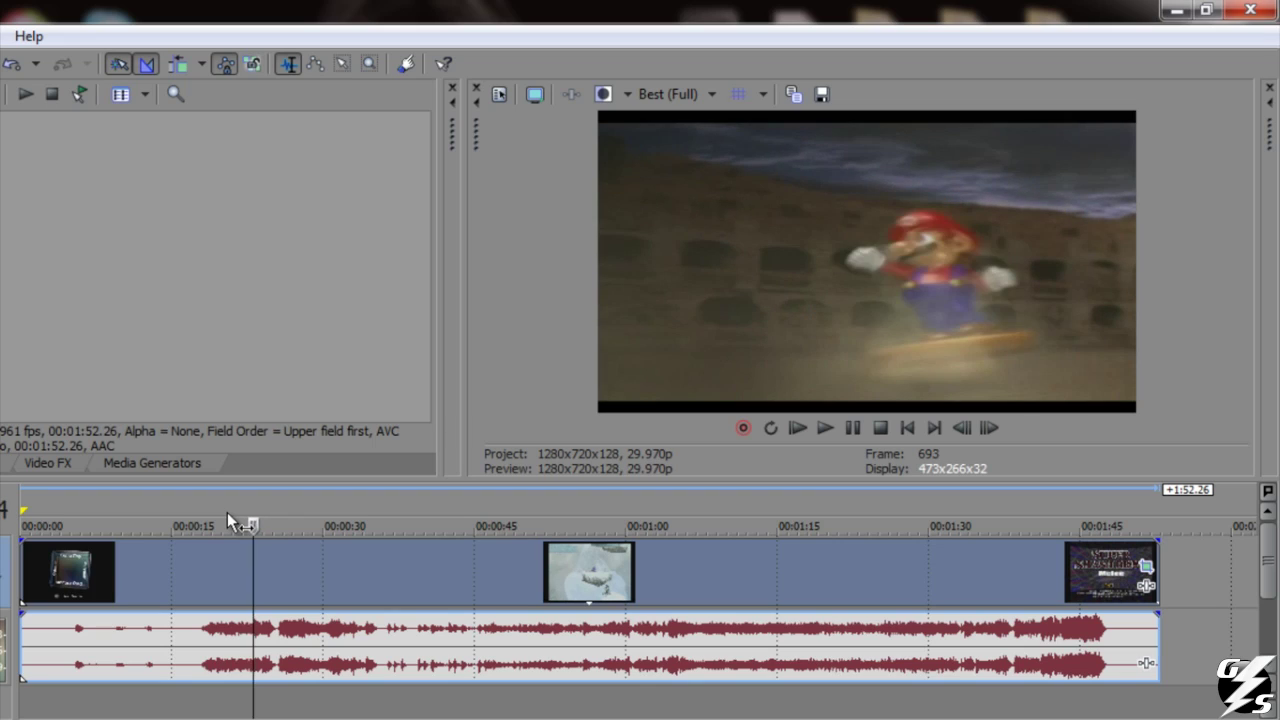
right_click(468, 582)
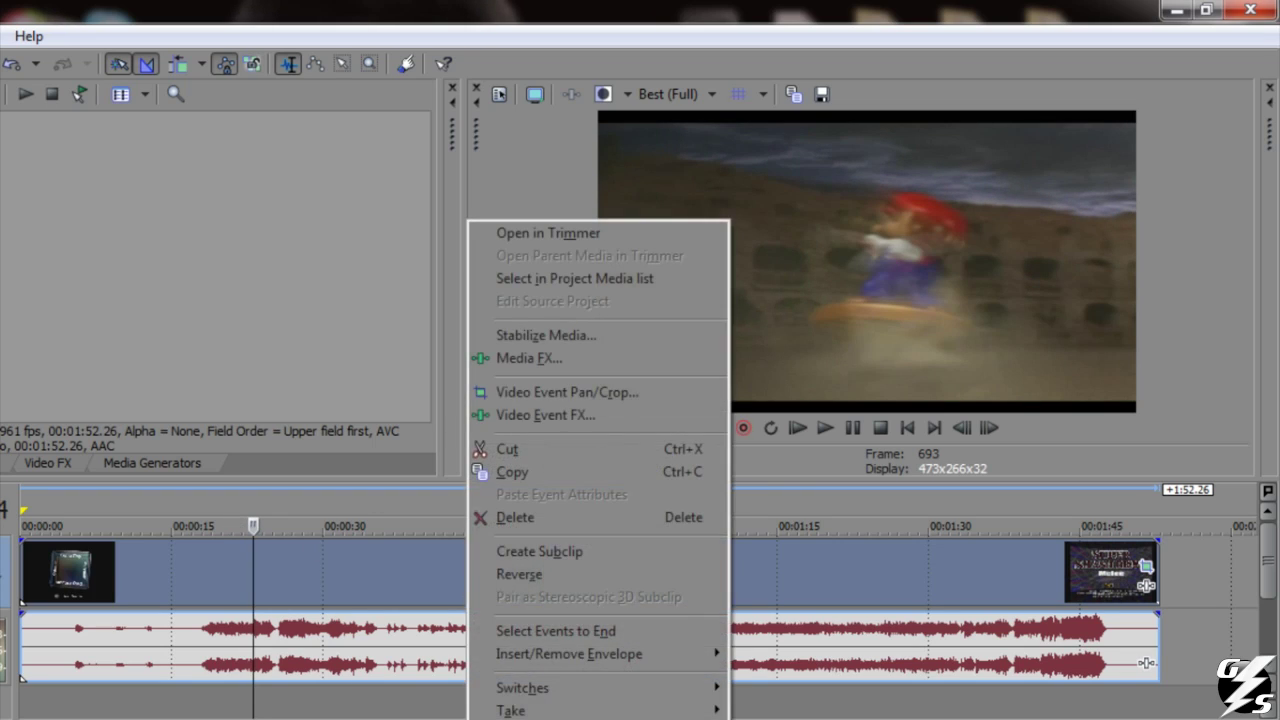
key("p")
left_click(329, 315)
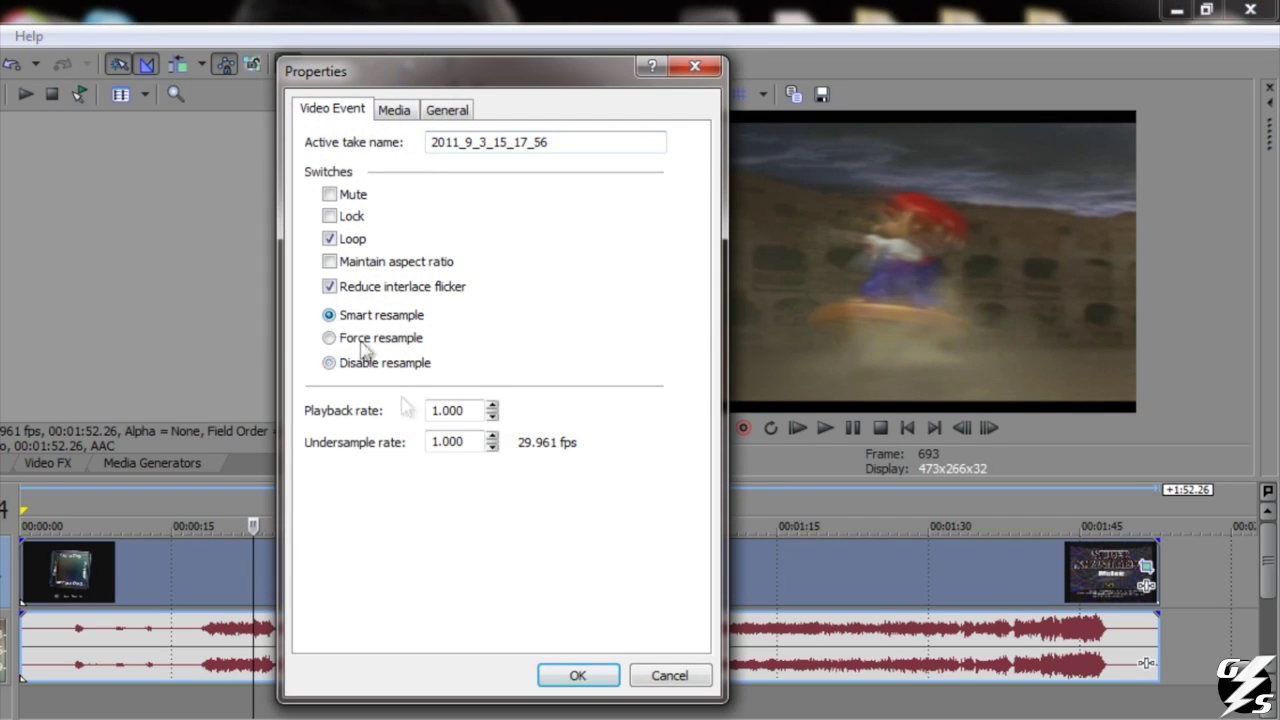
left_click(610, 675)
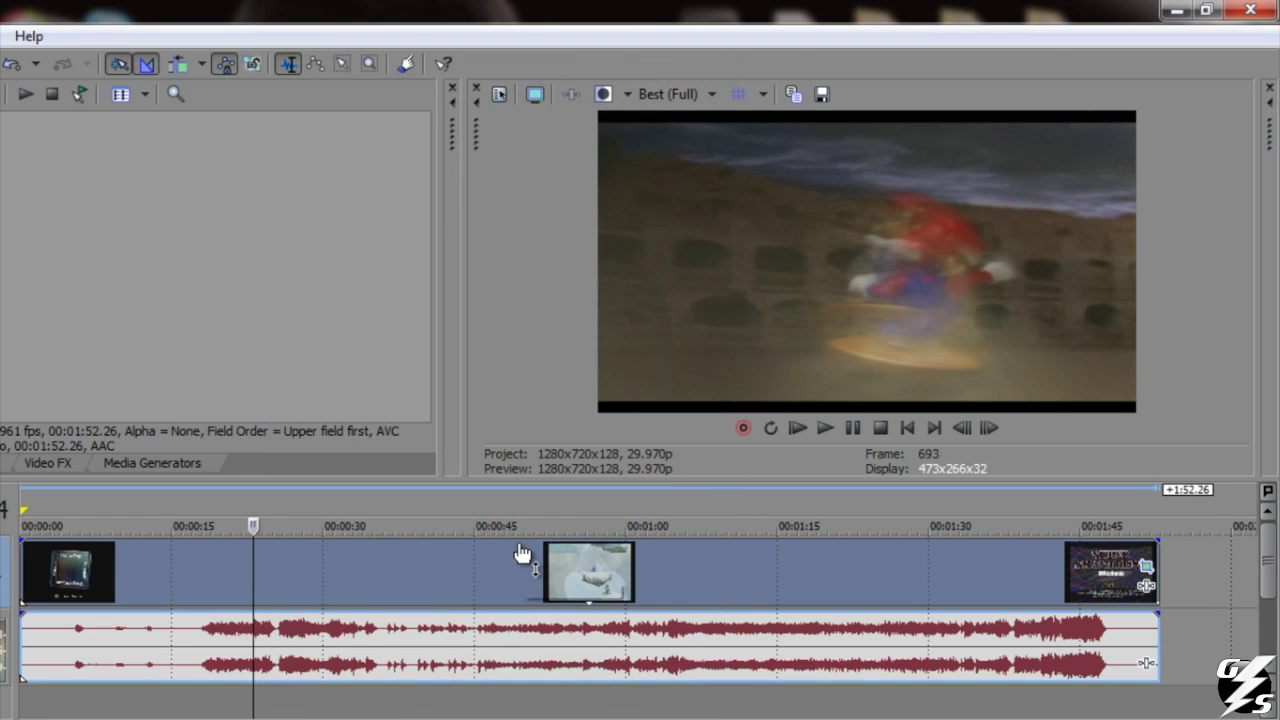
mouse_move(520, 553)
right_click(431, 573)
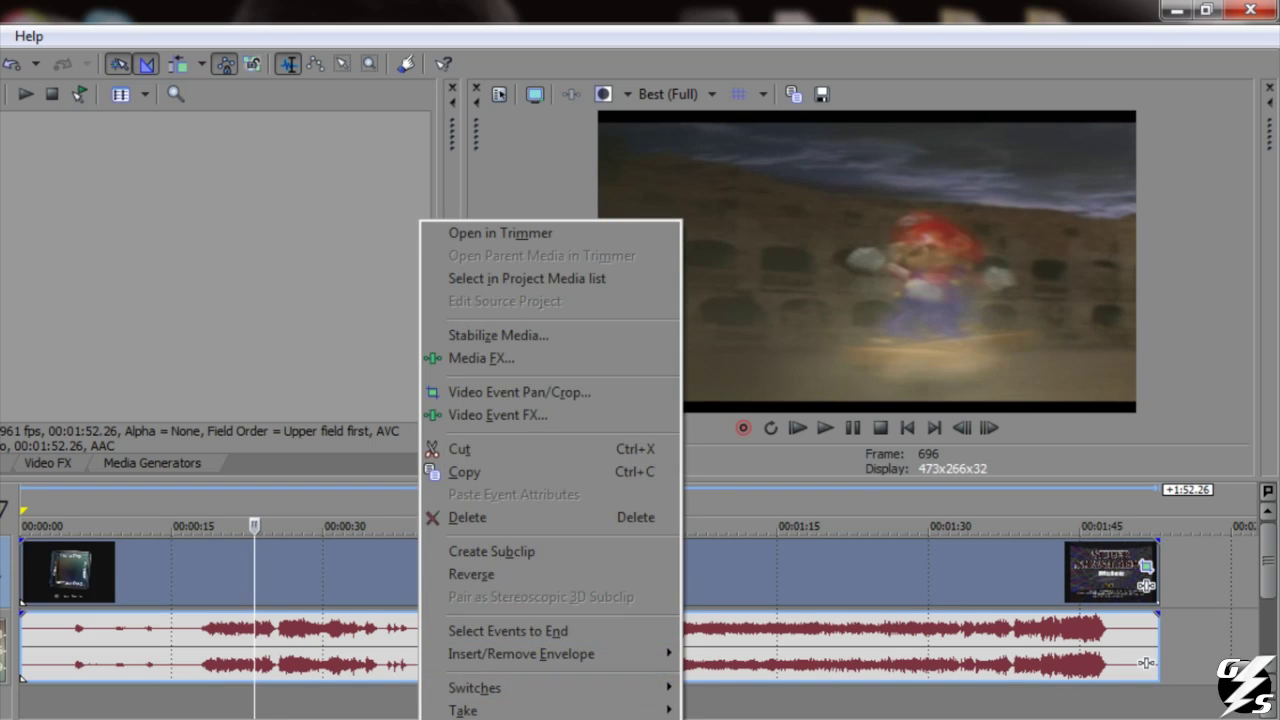
left_click(470, 715)
left_click(330, 362)
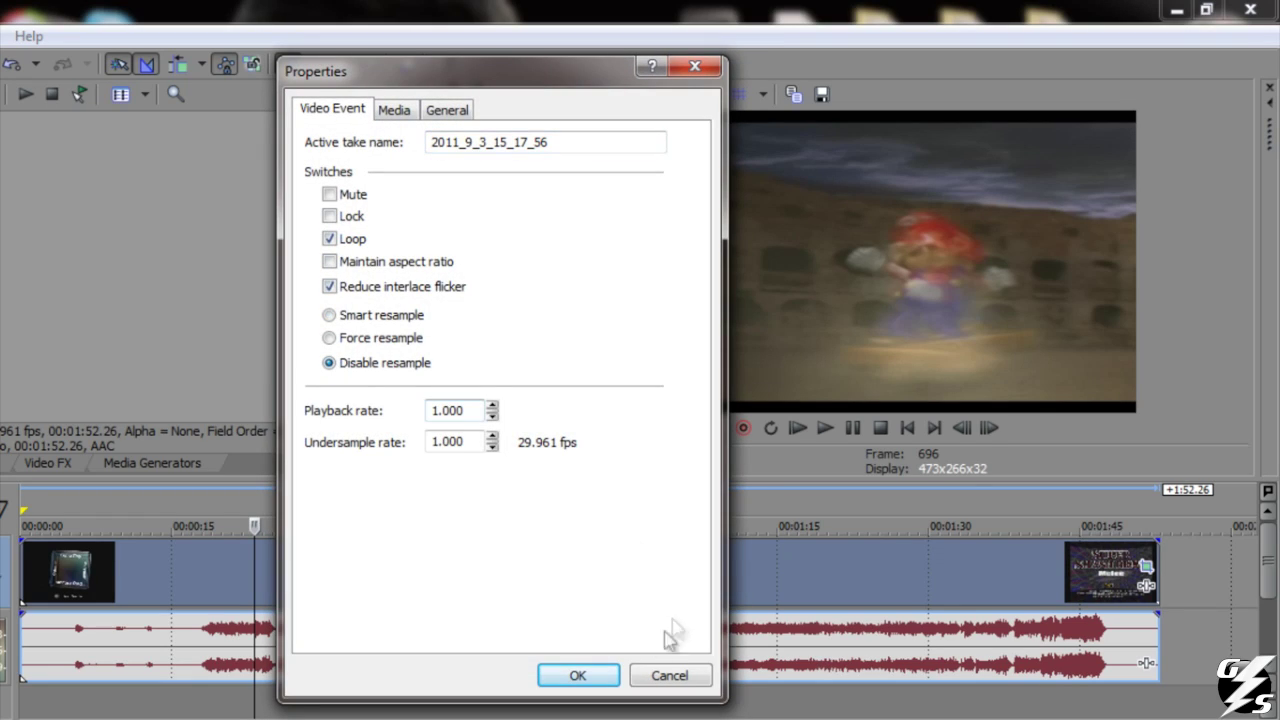
left_click(578, 675)
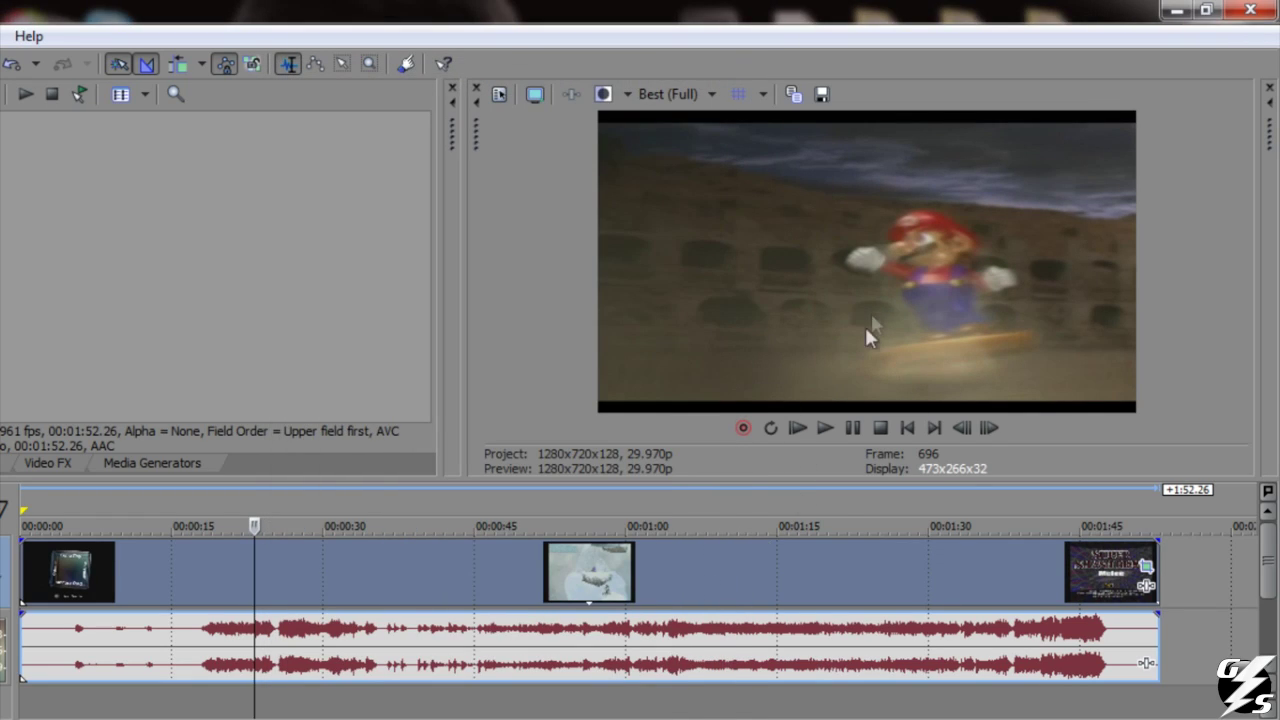